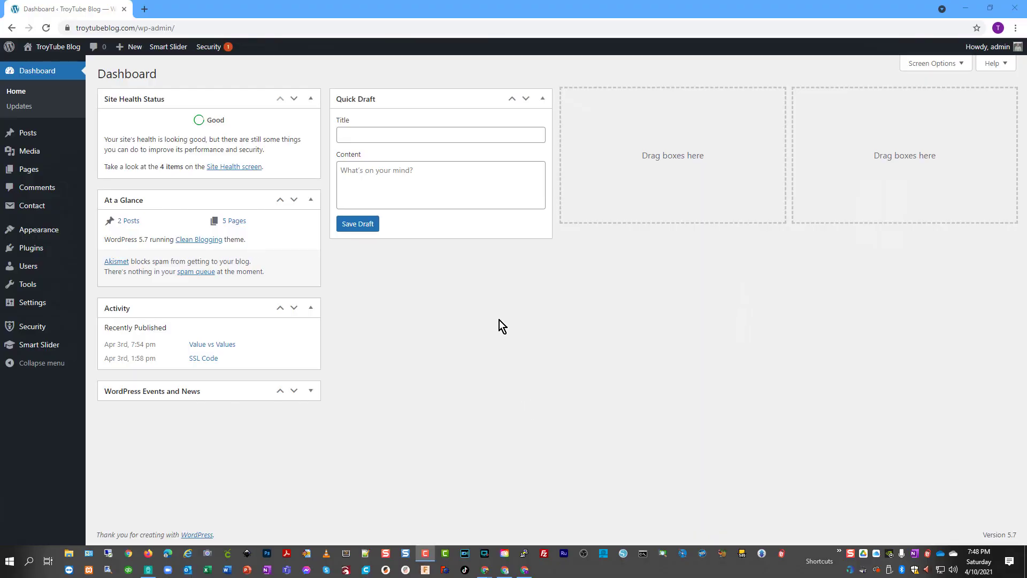
# Step: Search the plugin directory for 'hustle', then install and activate the Hustle plugin
pyautogui.click(31, 248)
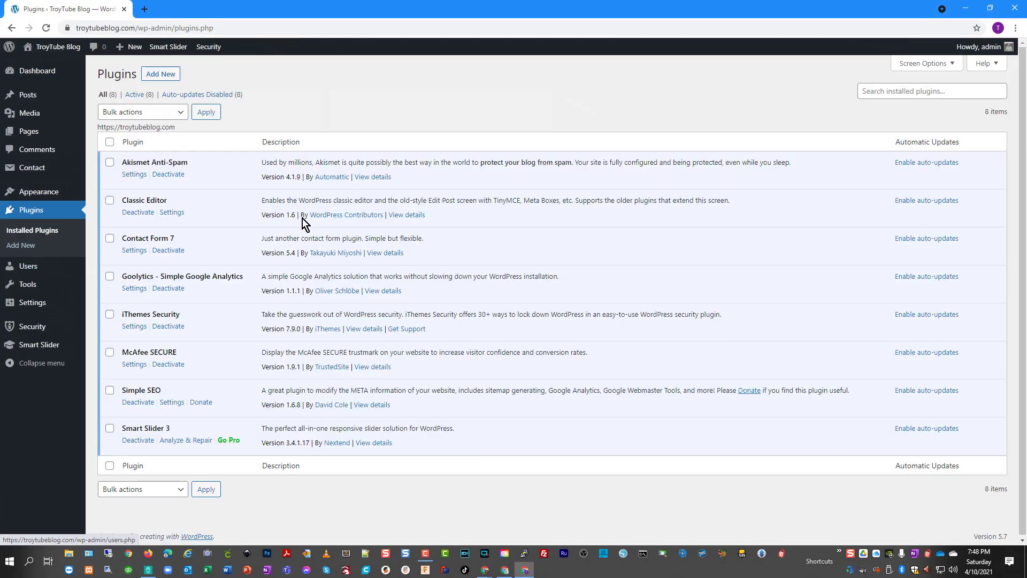
pyautogui.click(164, 75)
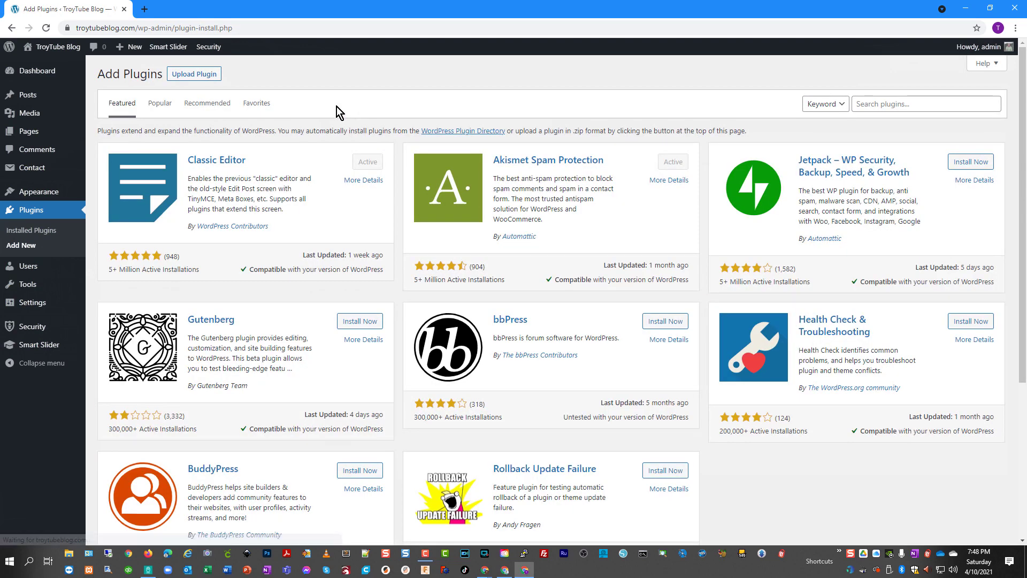
pyautogui.click(871, 104)
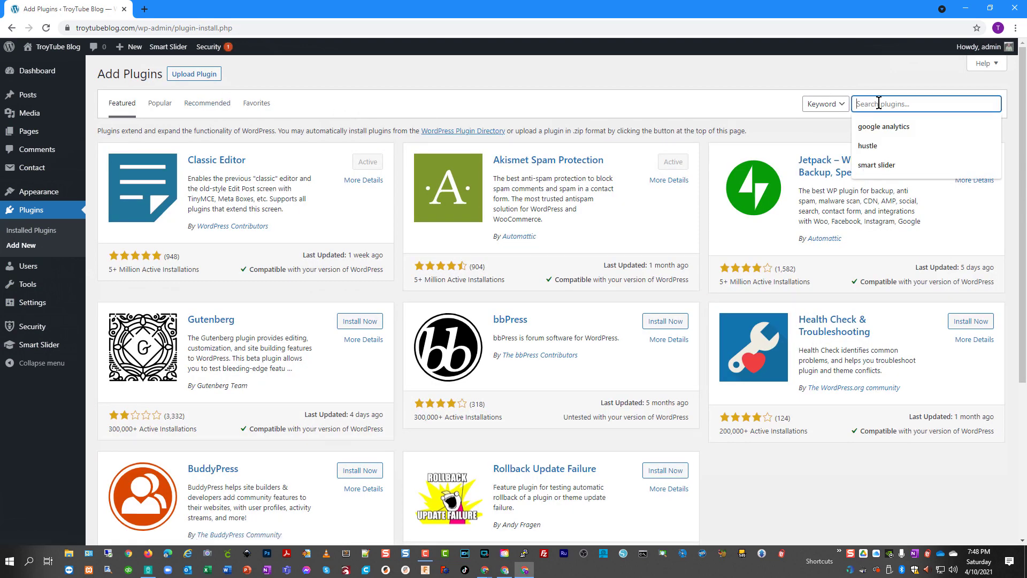
pyautogui.click(893, 143)
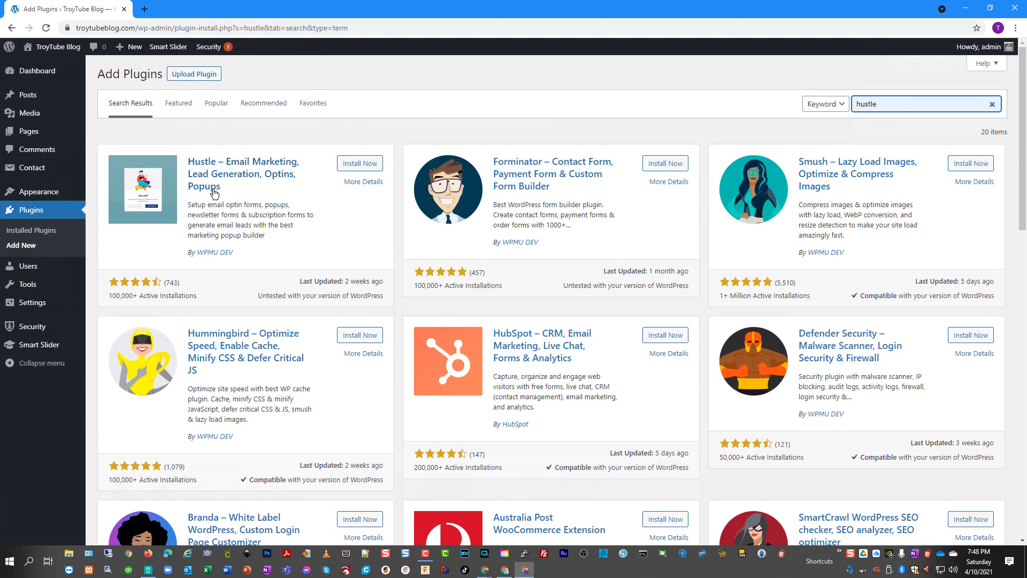
pyautogui.click(361, 164)
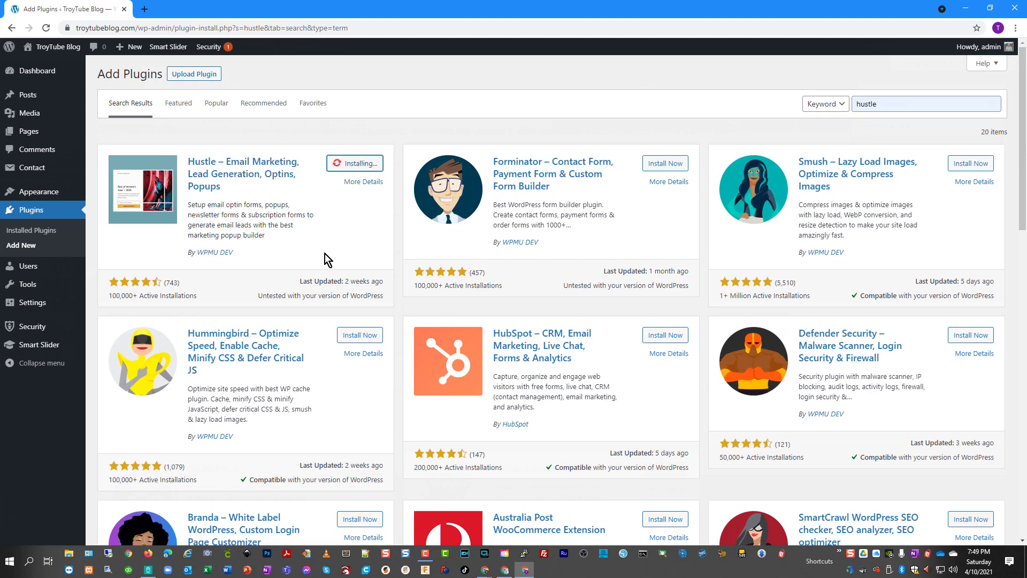
pyautogui.click(366, 168)
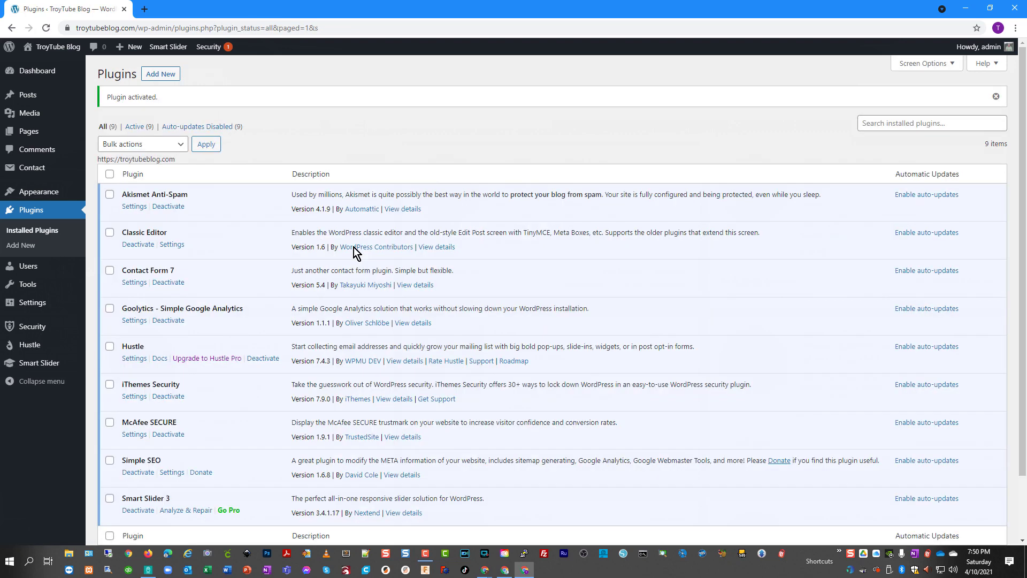
# Step: Open the Hustle Dashboard and skip the 'I know my way around' welcome message
pyautogui.moveTo(33, 349)
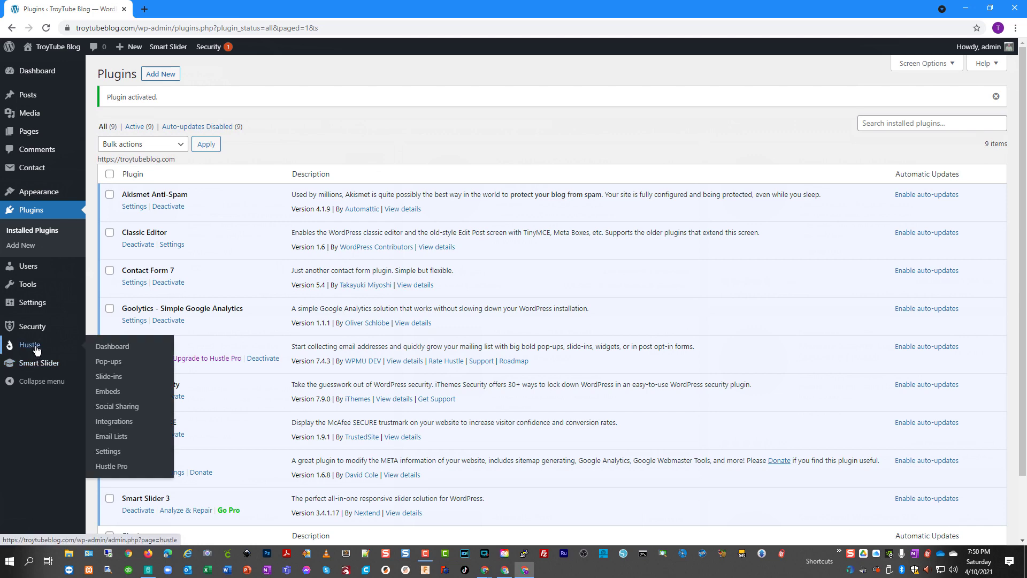
pyautogui.click(119, 351)
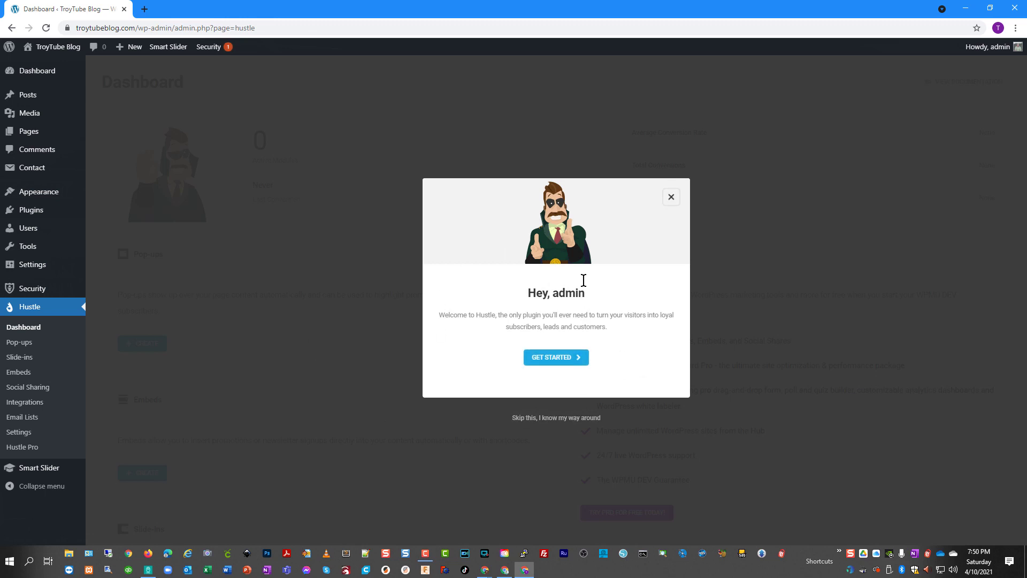
pyautogui.click(553, 420)
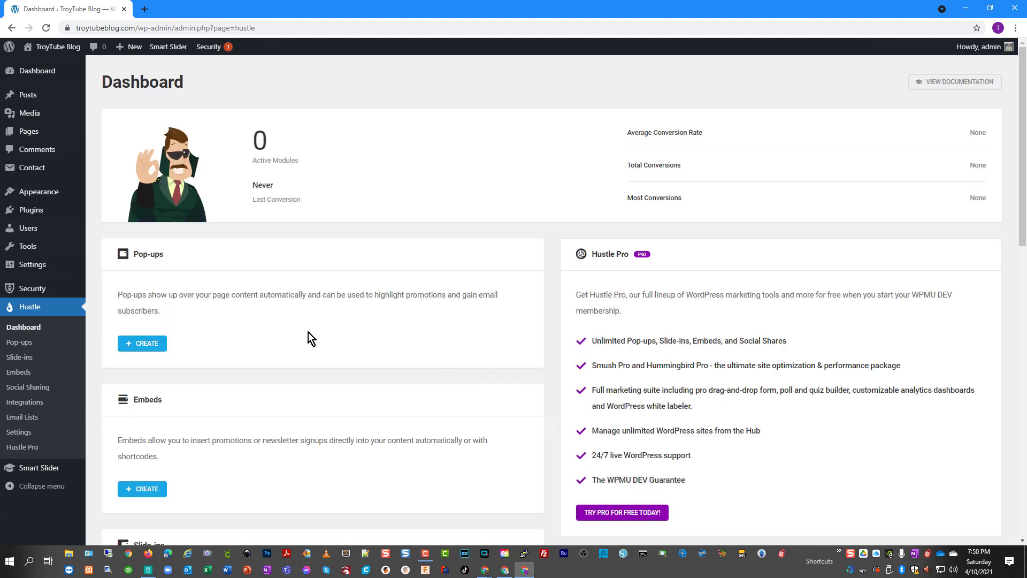
pyautogui.scroll(-3, 310, 336)
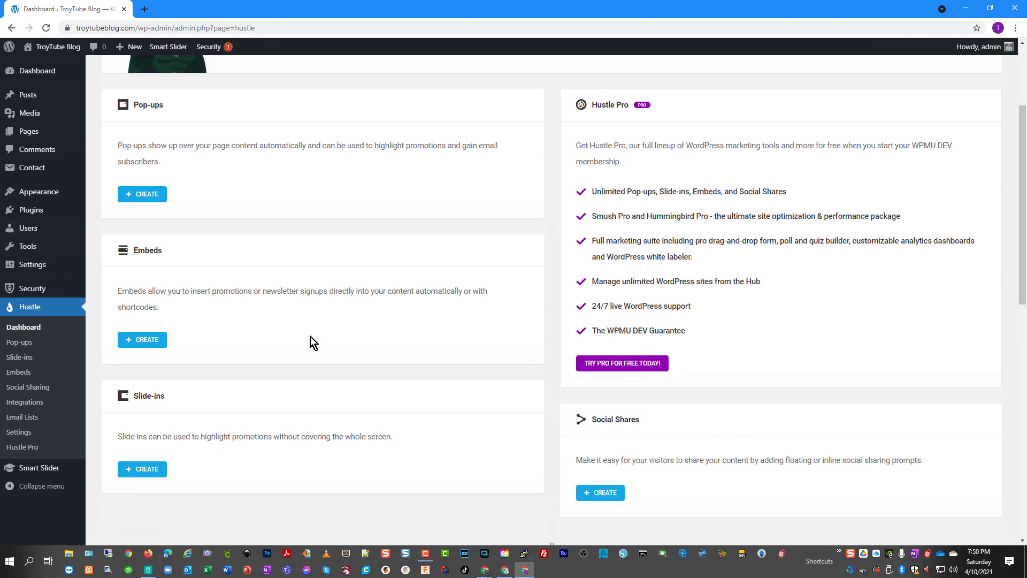
pyautogui.scroll(1, 310, 336)
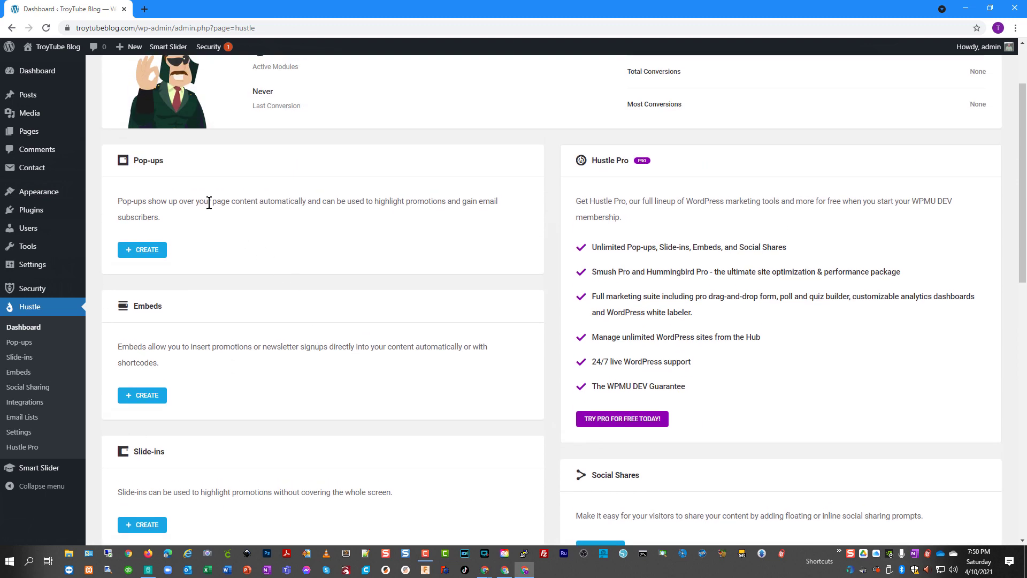
pyautogui.scroll(-1, 282, 430)
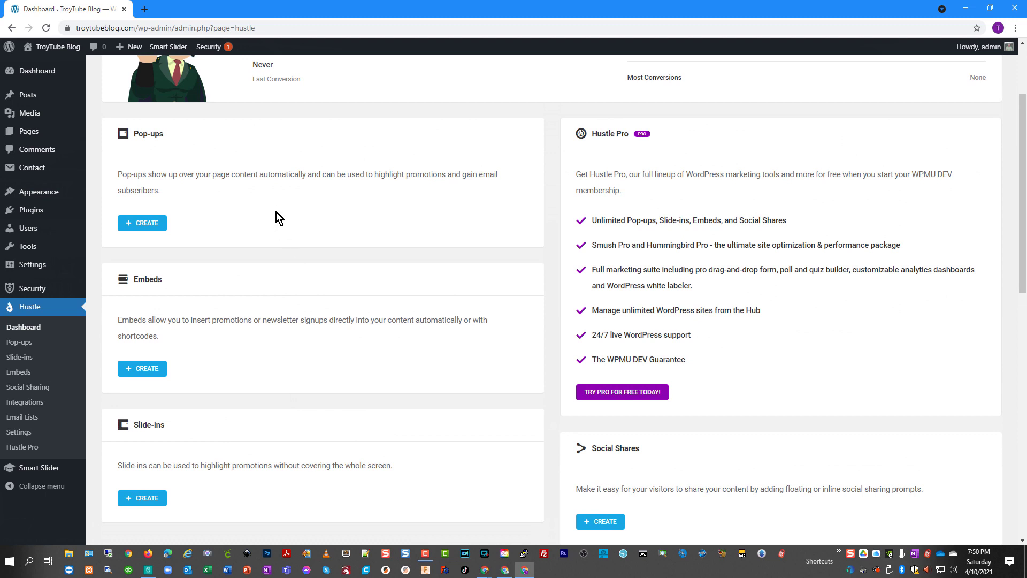
pyautogui.scroll(3, 264, 244)
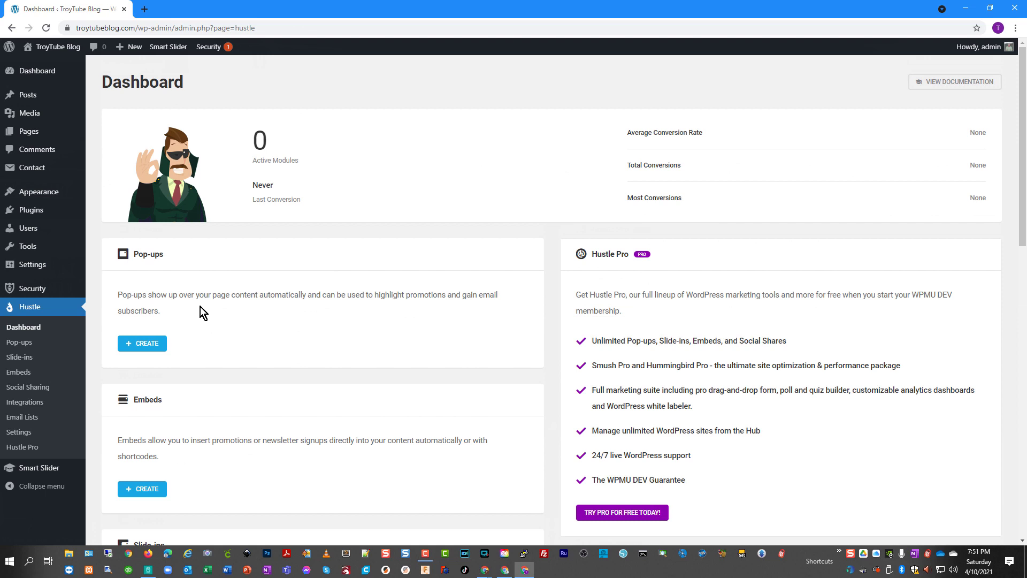
pyautogui.scroll(-5, 396, 407)
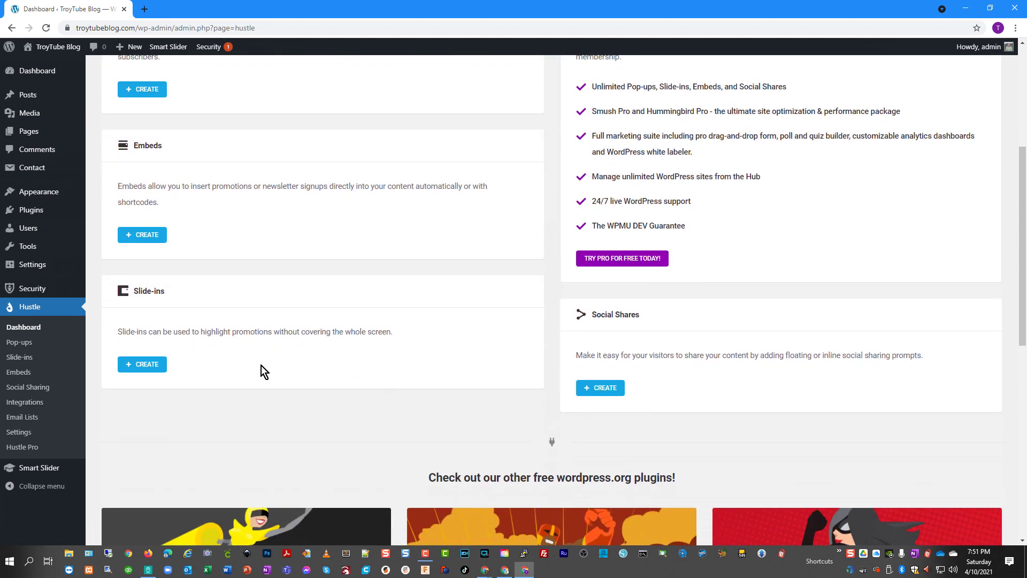
# Step: Create an Informational slide-in named 'Slide-in 1' and start it from scratch
pyautogui.click(150, 370)
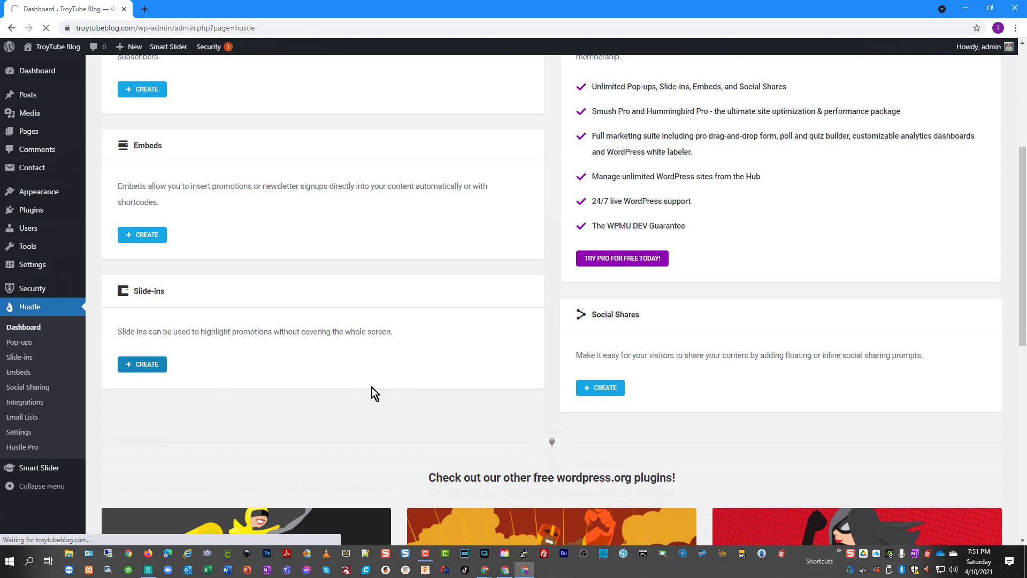
pyautogui.write('Slide-in 1')
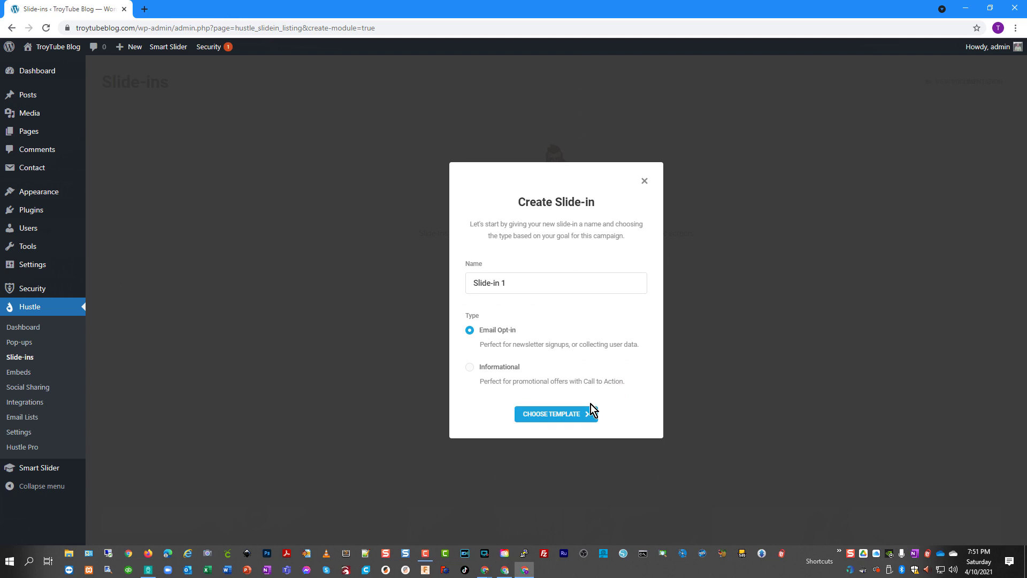
pyautogui.click(471, 368)
pyautogui.click(563, 420)
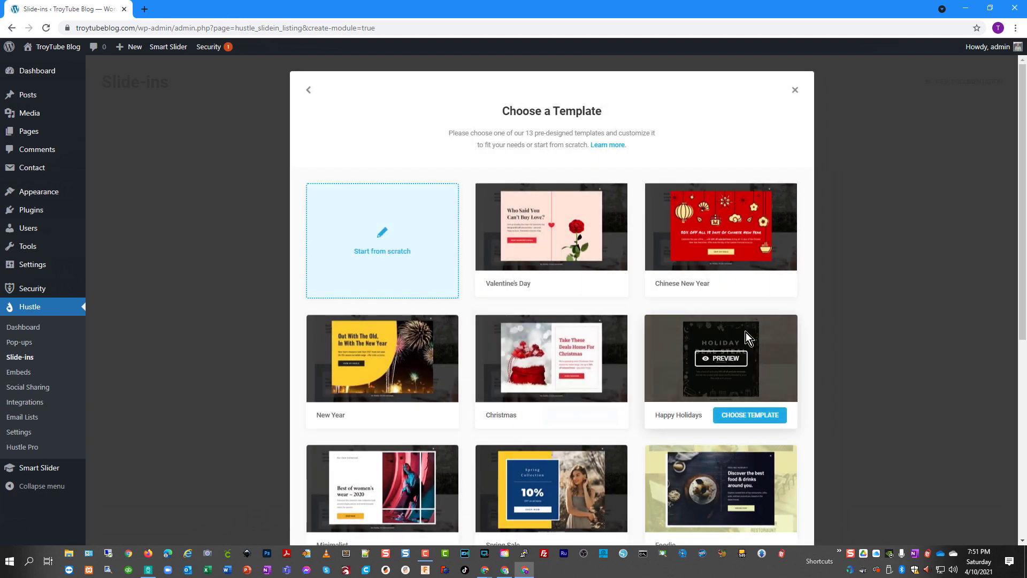
pyautogui.scroll(-6, 519, 352)
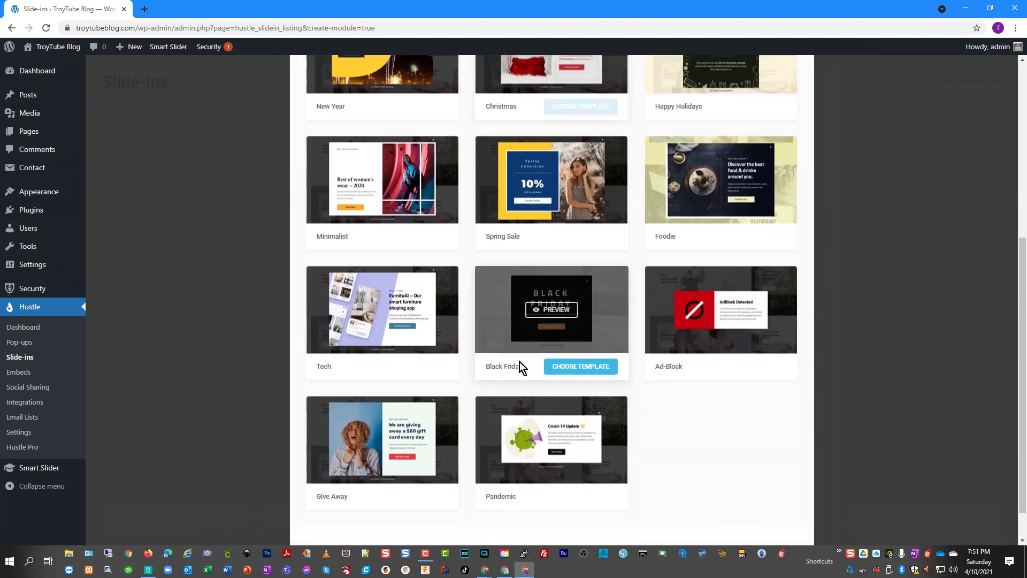
pyautogui.scroll(6, 519, 362)
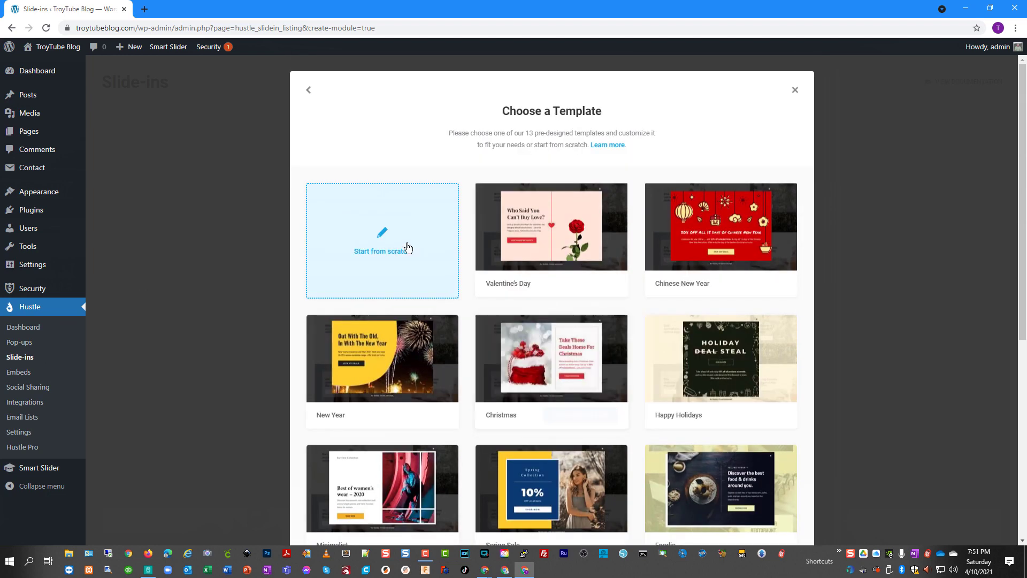
pyautogui.click(408, 247)
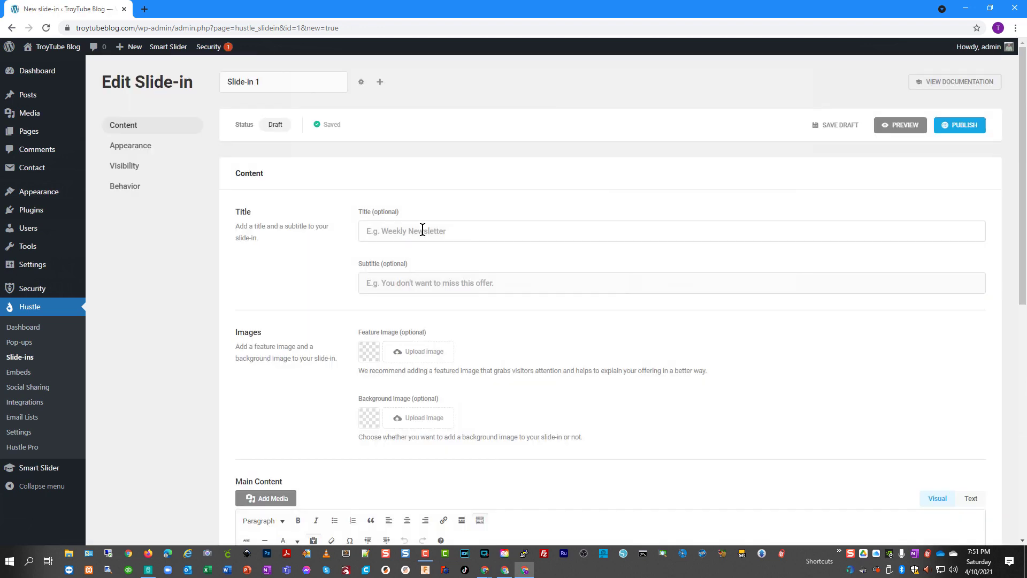
# Step: Enter the title 'Learn WordPress' and subtitle 'Build your own website or blog'
pyautogui.click(422, 230)
pyautogui.write('Learn WordPress')
pyautogui.press('Tab')
pyautogui.write('Build your own website or blog')
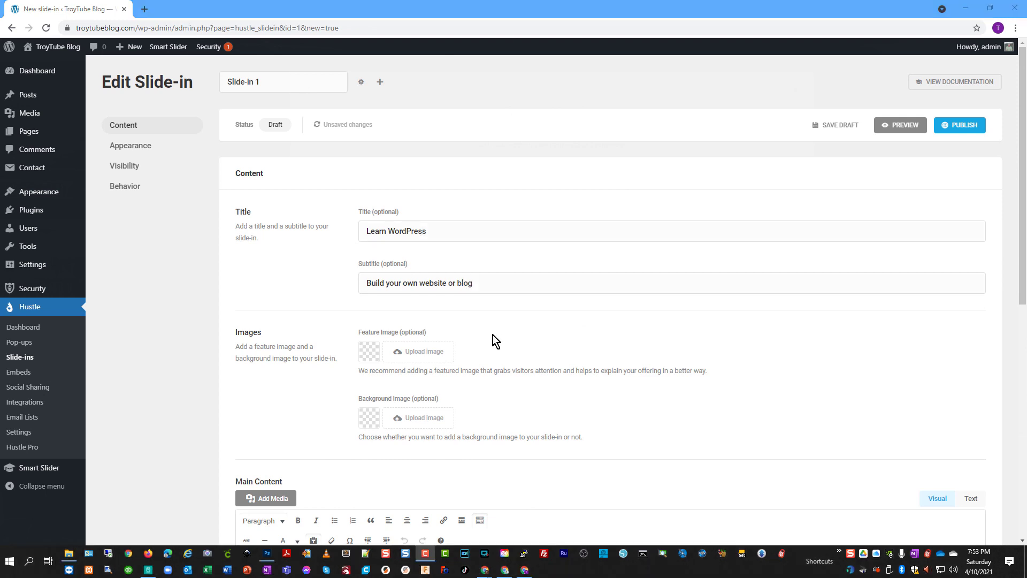
# Step: Set TroyTube-Thumb as the slide-in's feature image
pyautogui.click(402, 353)
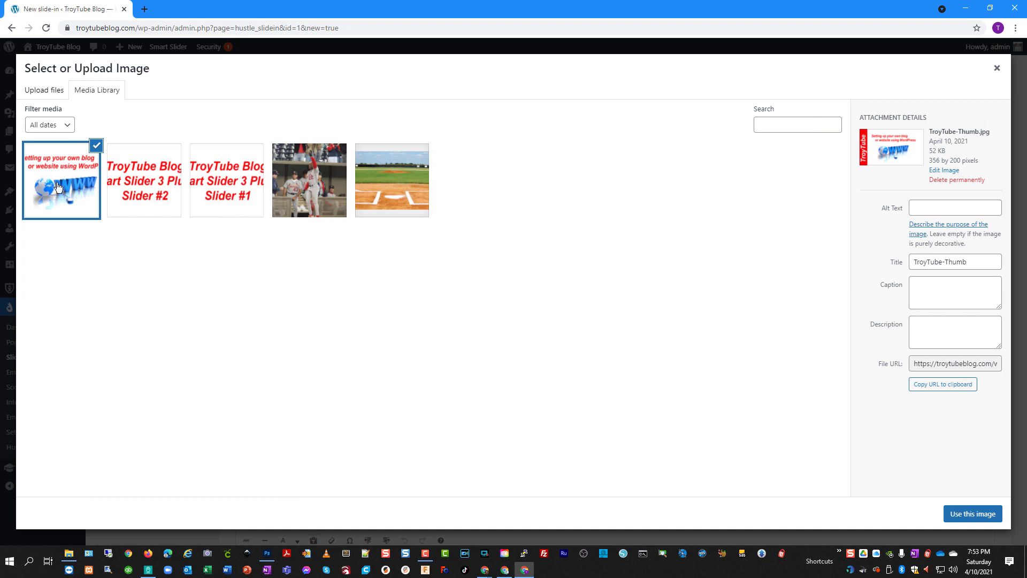
pyautogui.click(972, 513)
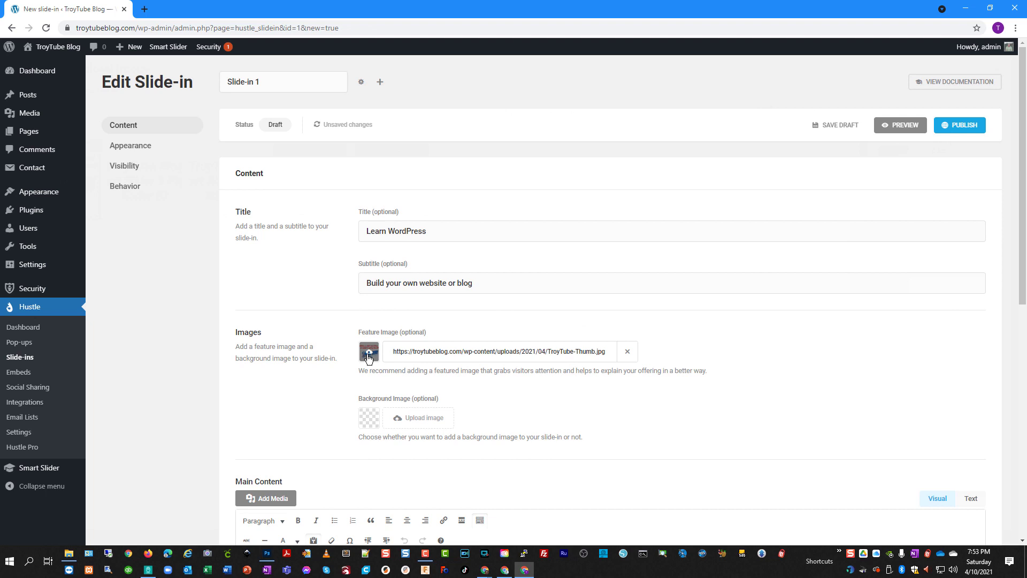
pyautogui.scroll(-3, 400, 364)
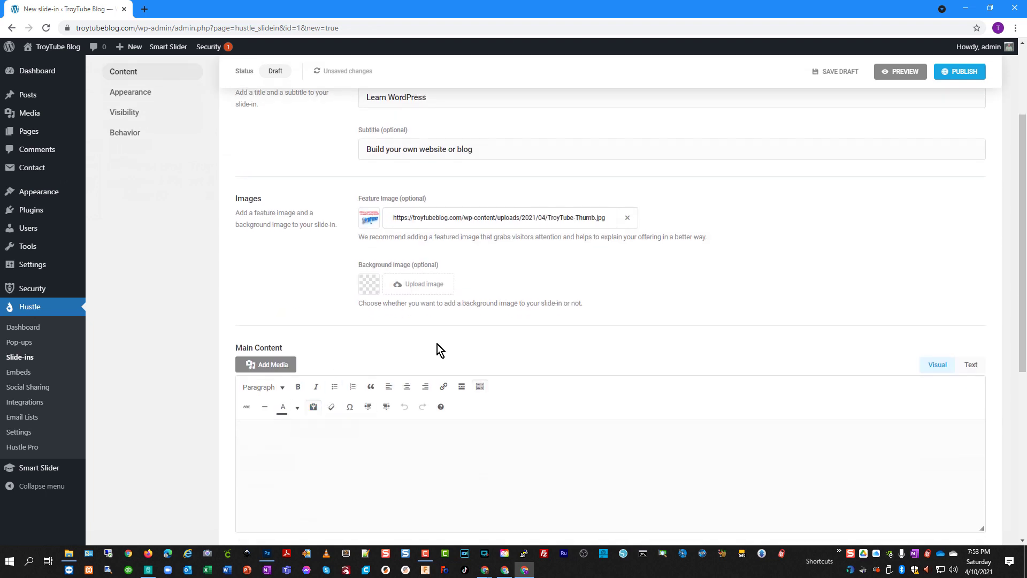
# Step: Paste the main content description, finishing it with 'customizing your website.'
pyautogui.scroll(-3, 241, 337)
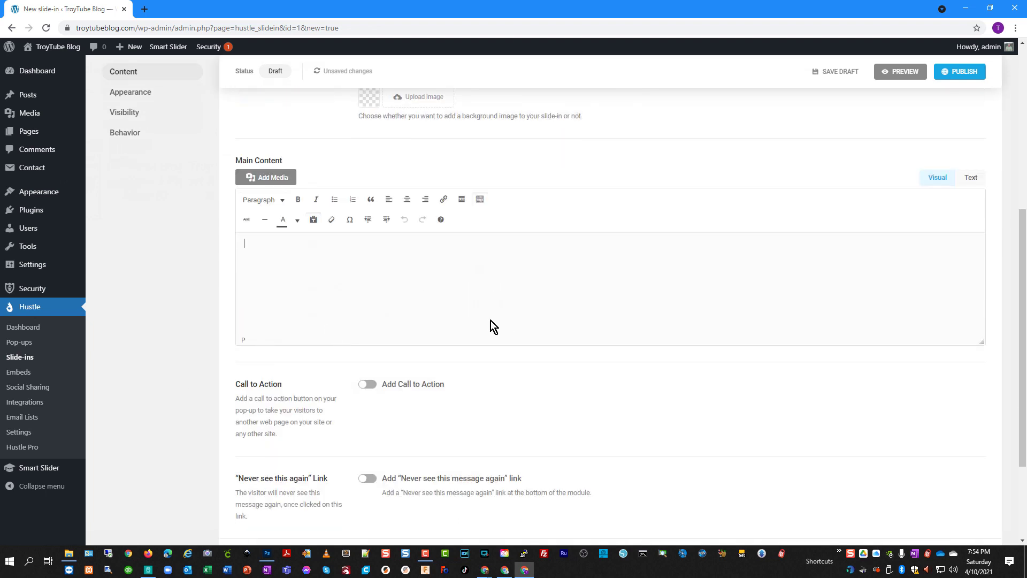
pyautogui.write('Learn how to build your own website or blog using WordPress.  TroyTube teaches you how to do everything from buying a domain name to')
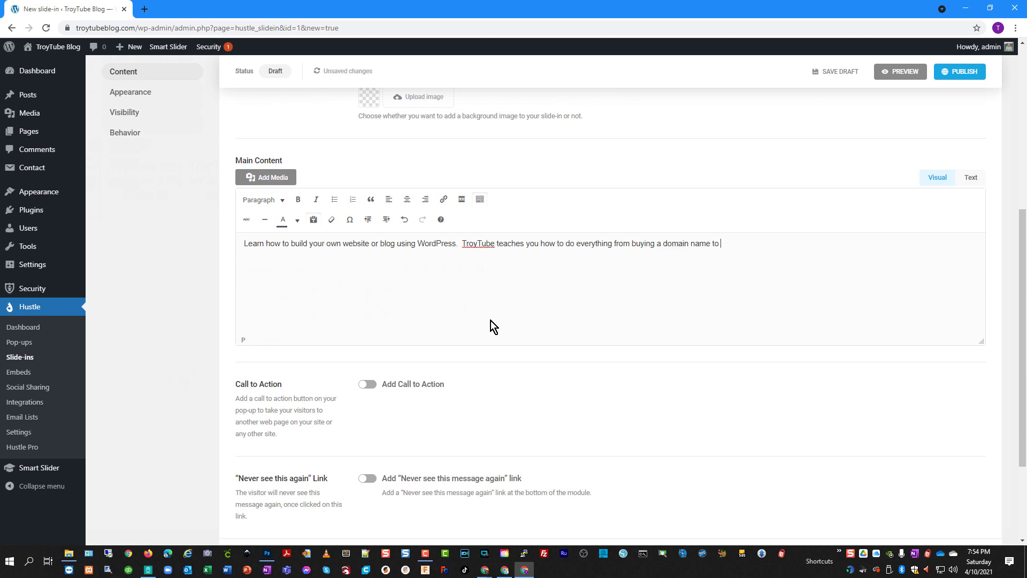
pyautogui.write('customizing your website.')
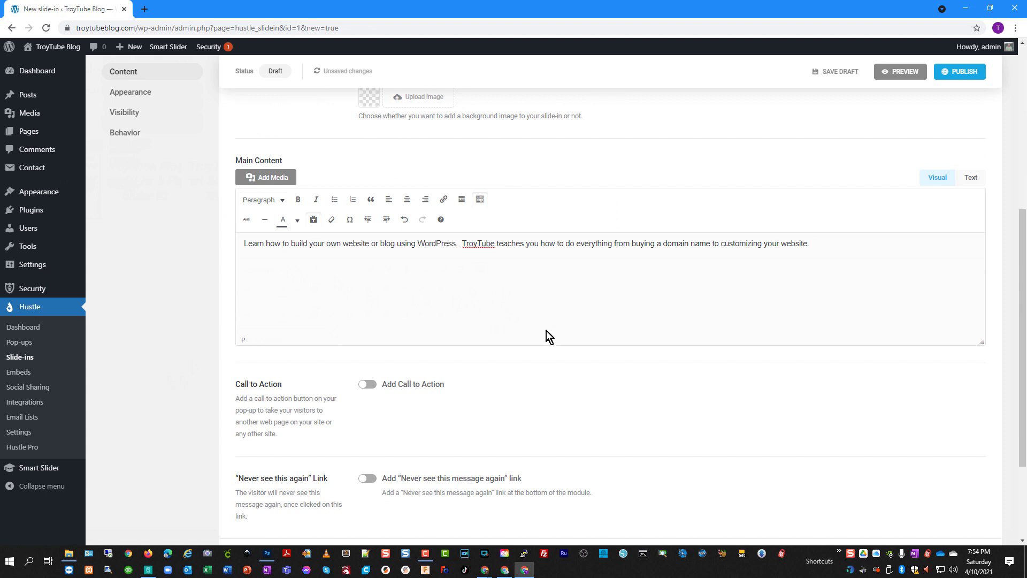
# Step: Add a 'Watch Video' call-to-action button linking to the YouTube video URL
pyautogui.click(367, 384)
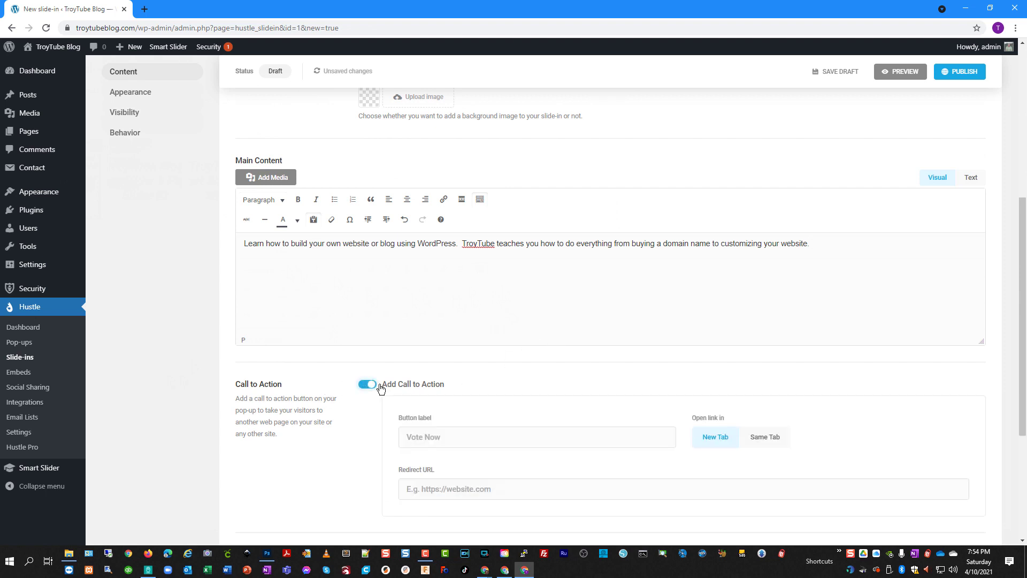
pyautogui.scroll(-2, 492, 423)
pyautogui.click(443, 332)
pyautogui.write('Watch Video')
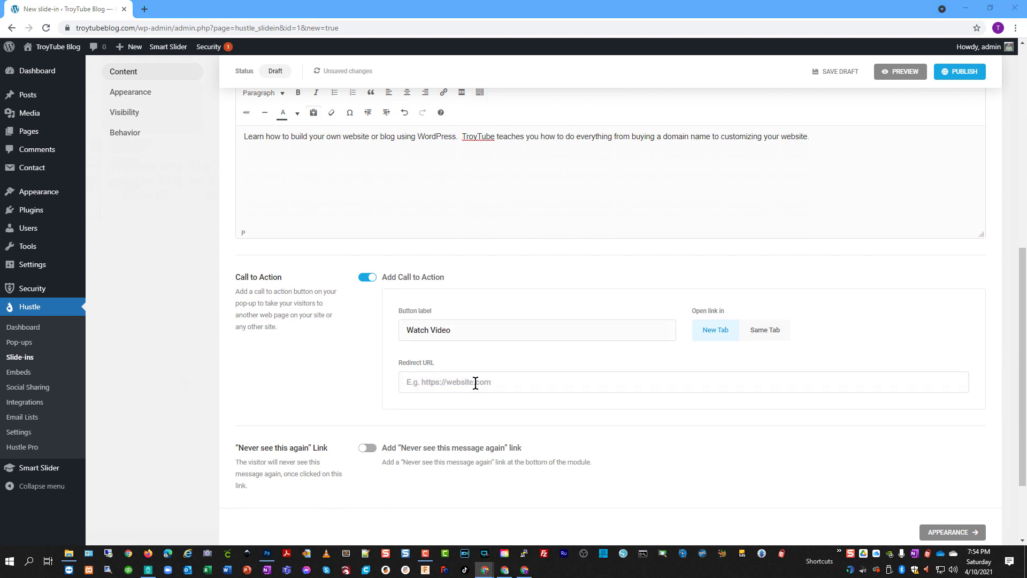
pyautogui.write('https://www.youtube.com/watch?v=kyuH20Naaa0&list=PLydh2cGCHIMZyTj4qvaggHCILcudflbdZ')
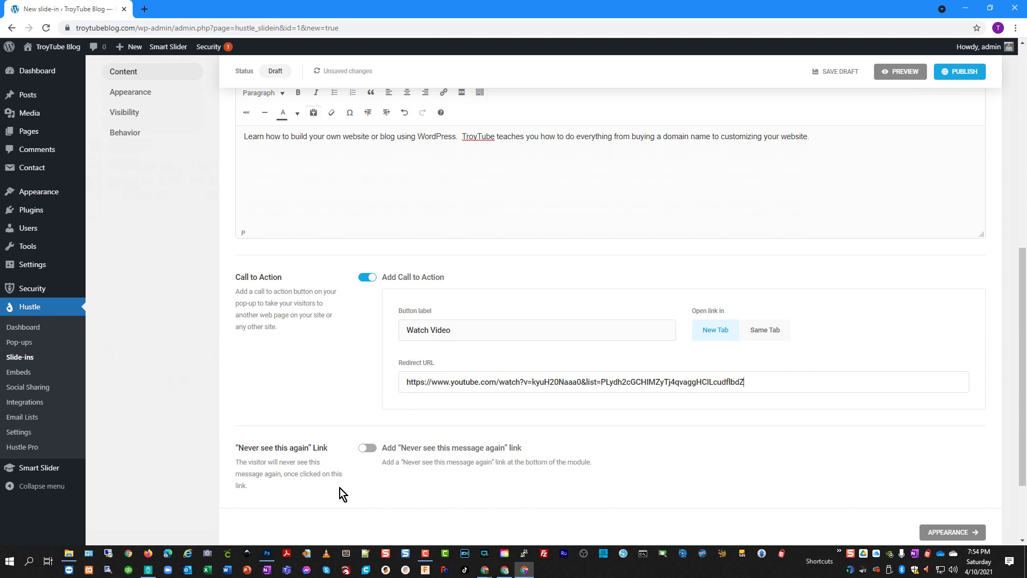
pyautogui.scroll(-2, 403, 487)
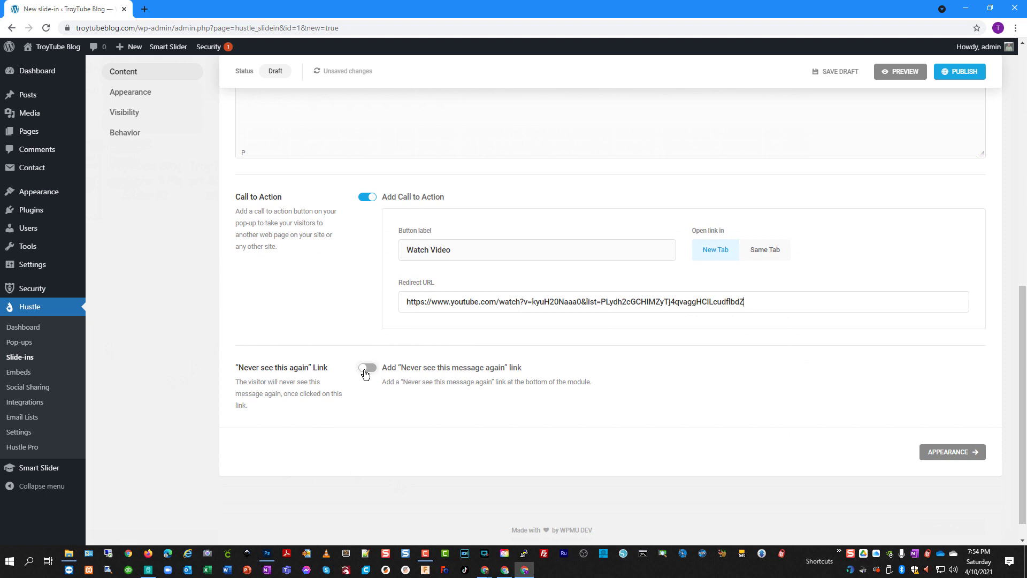
# Step: Review the Appearance settings: Feature Image options, then Typography, Colors and Advanced
pyautogui.click(942, 455)
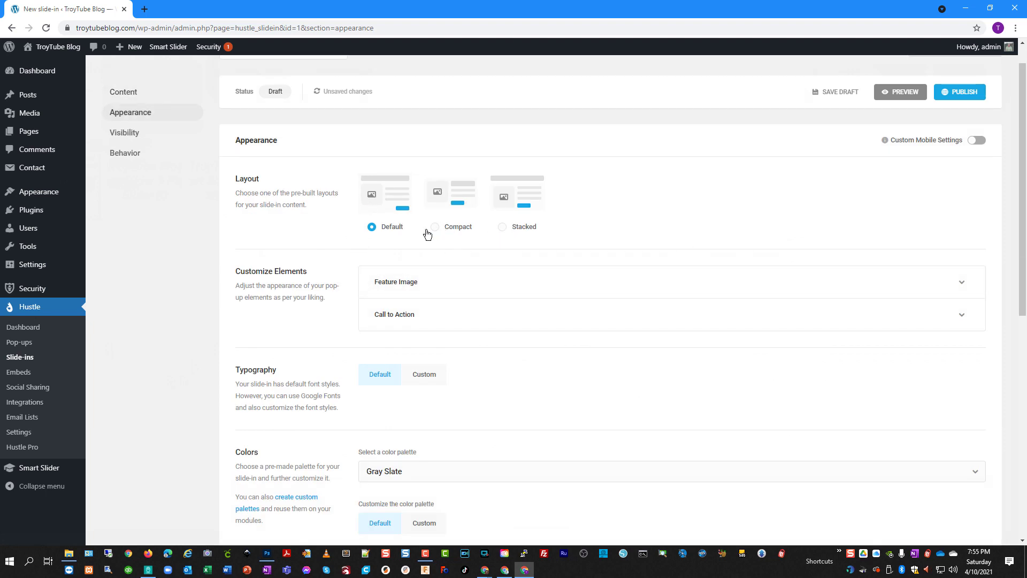
pyautogui.click(380, 288)
pyautogui.scroll(-5, 490, 393)
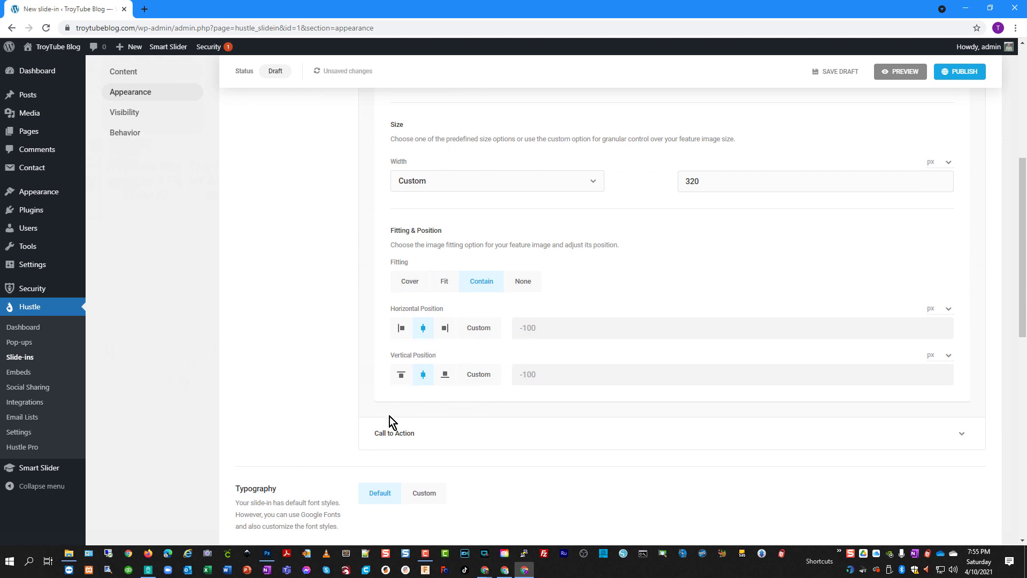
pyautogui.scroll(-3, 477, 431)
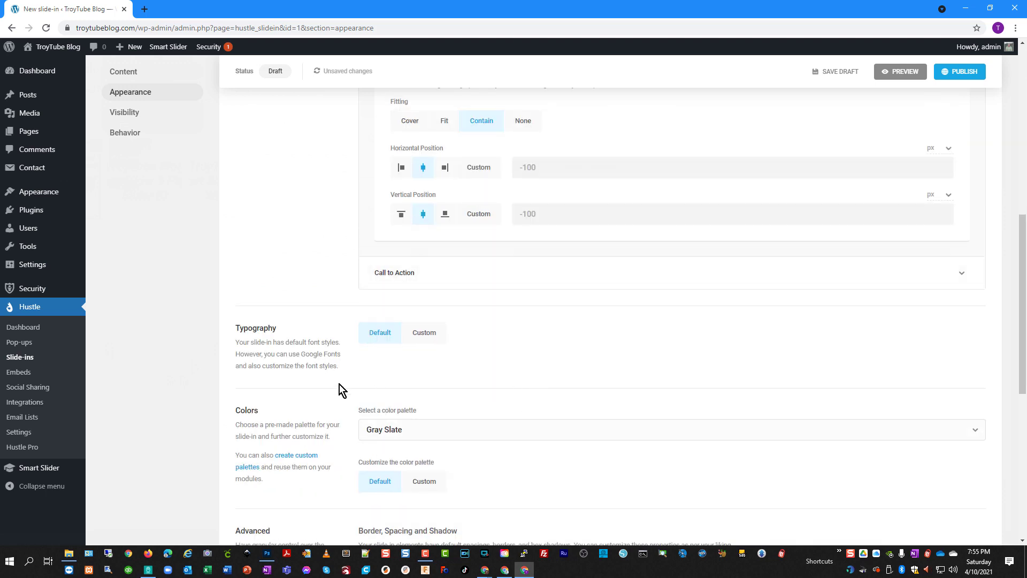
pyautogui.scroll(-3, 339, 384)
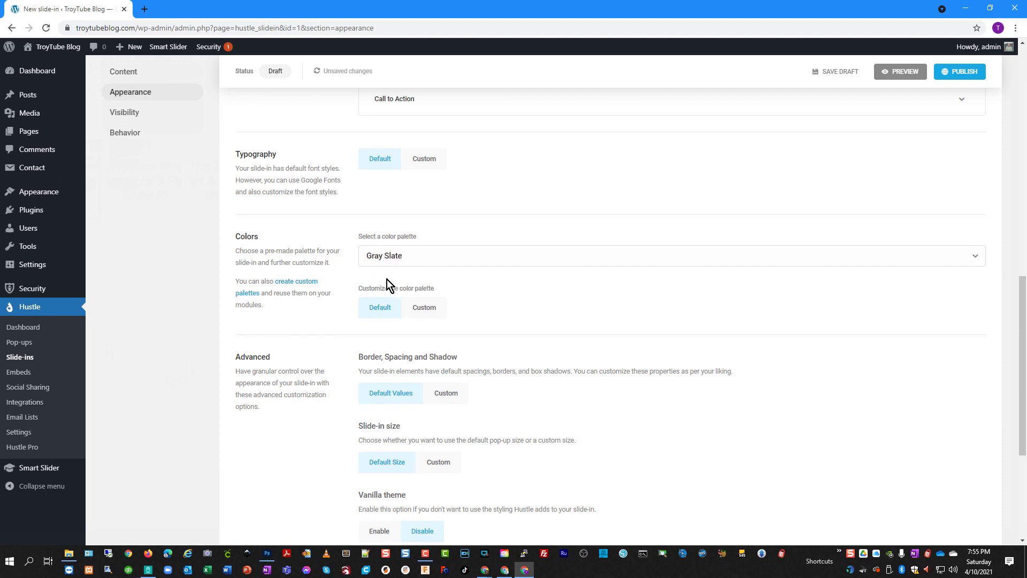
pyautogui.scroll(-3, 447, 418)
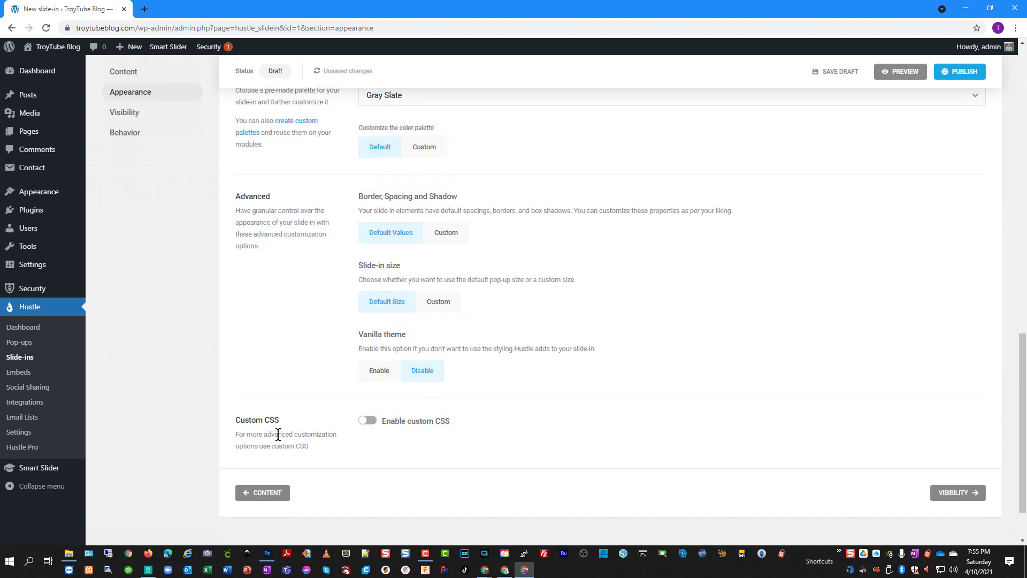
# Step: Keep the default show-everywhere visibility rules and proceed to the Behavior settings
pyautogui.click(949, 493)
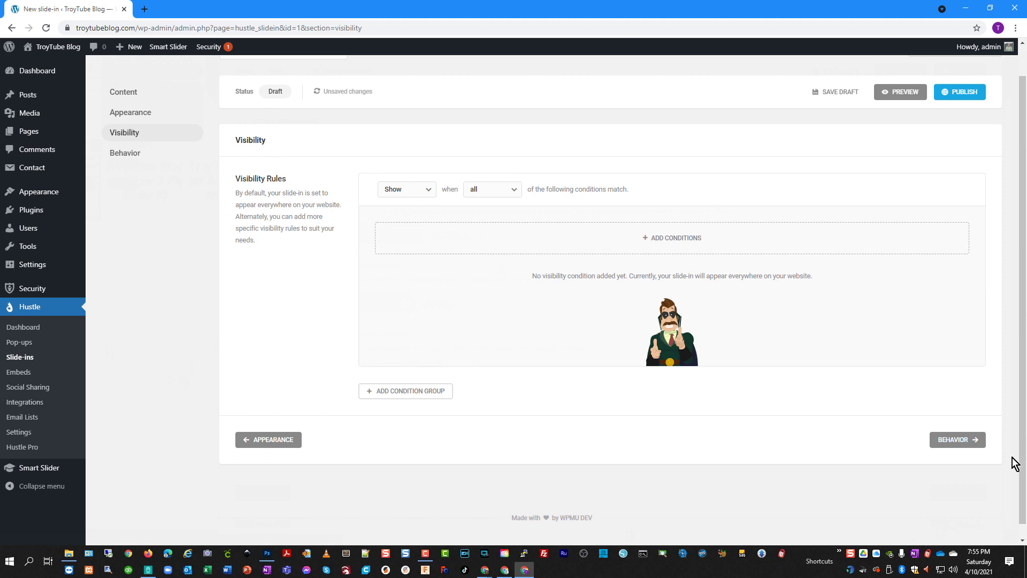
pyautogui.click(956, 439)
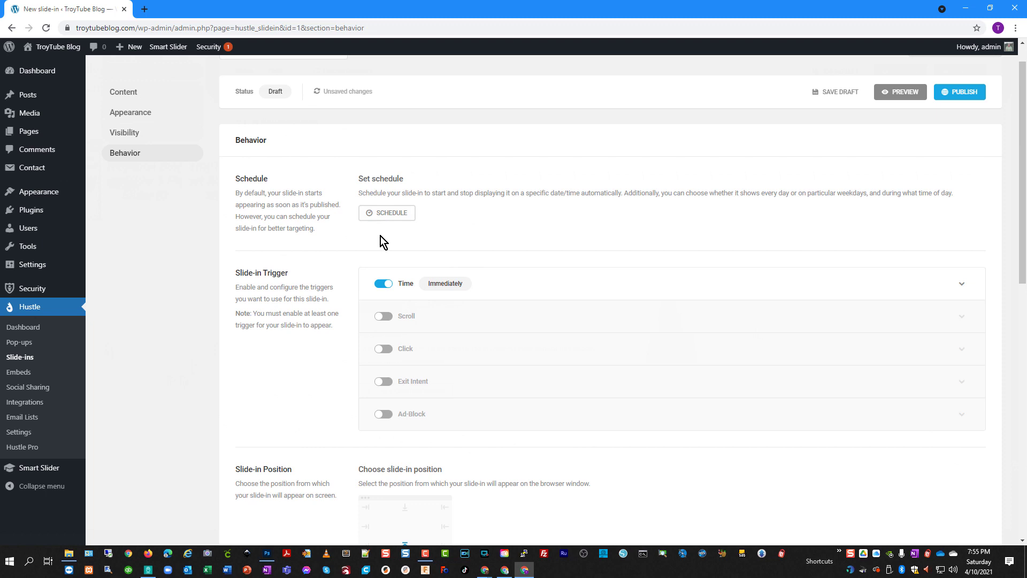
# Step: Set the Time trigger to a 3-second delay and leave the Scroll trigger off
pyautogui.click(456, 284)
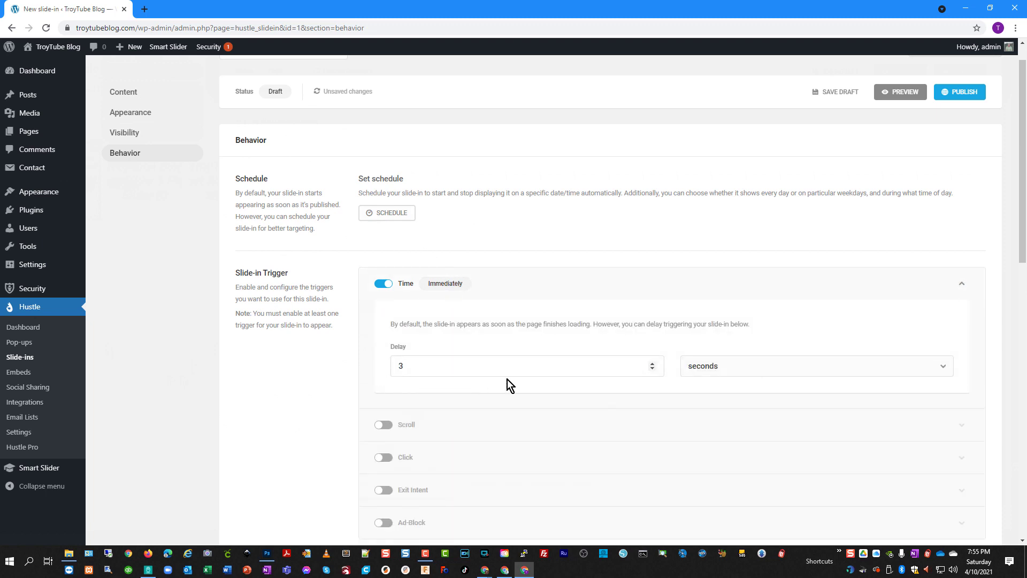
pyautogui.click(960, 284)
pyautogui.click(384, 317)
pyautogui.click(382, 317)
pyautogui.click(386, 317)
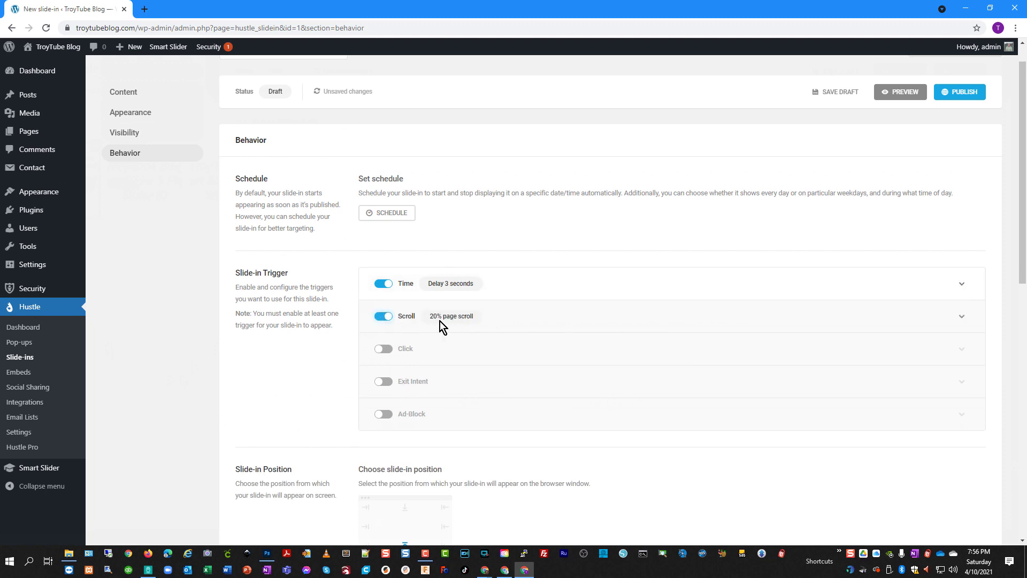
pyautogui.click(383, 317)
# Step: Leave the Click, Exit Intent and Ad-Block triggers disabled
pyautogui.click(385, 350)
pyautogui.click(383, 349)
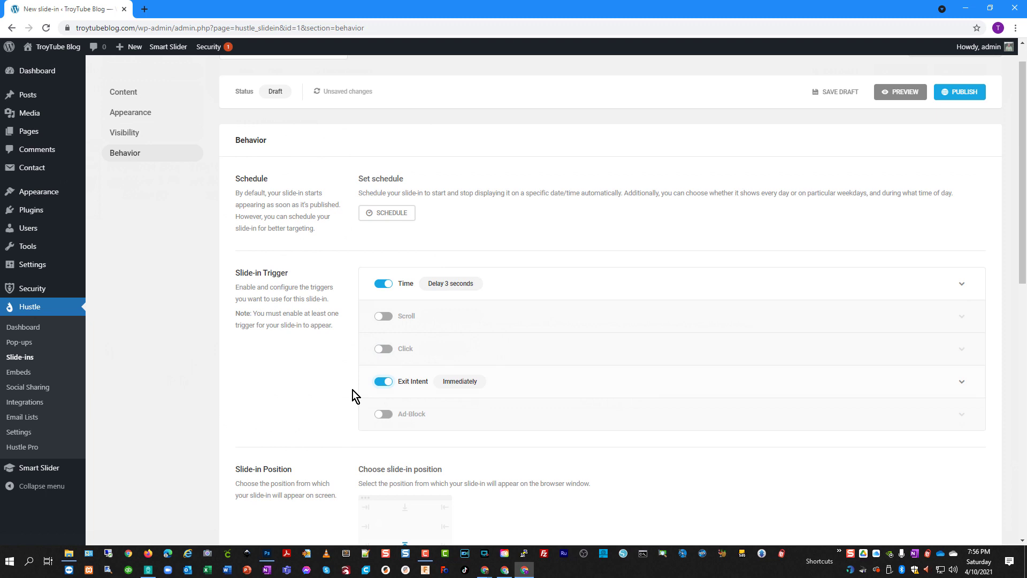
pyautogui.click(383, 382)
pyautogui.click(384, 415)
pyautogui.scroll(-3, 453, 422)
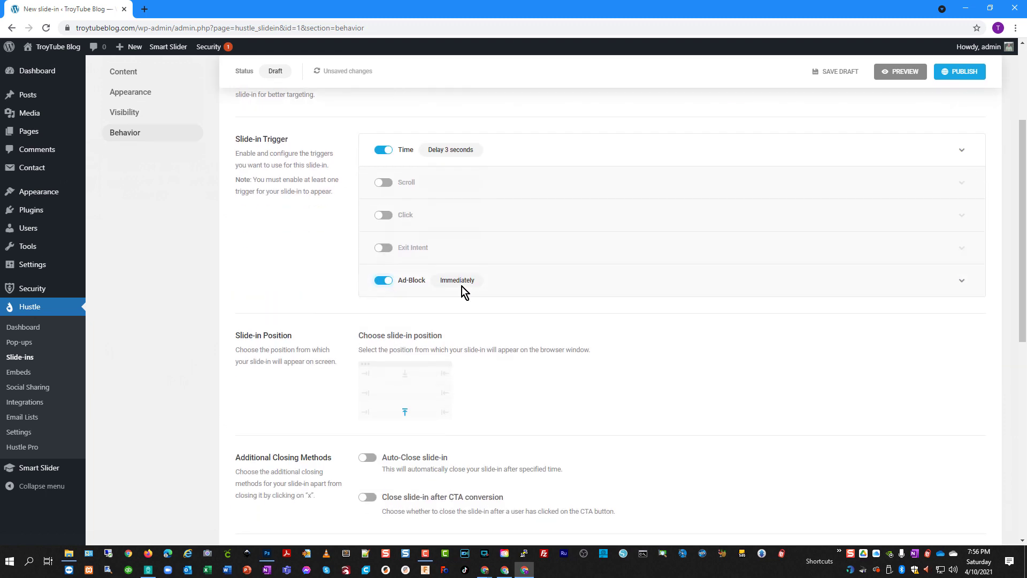
pyautogui.click(388, 281)
pyautogui.scroll(-2, 376, 379)
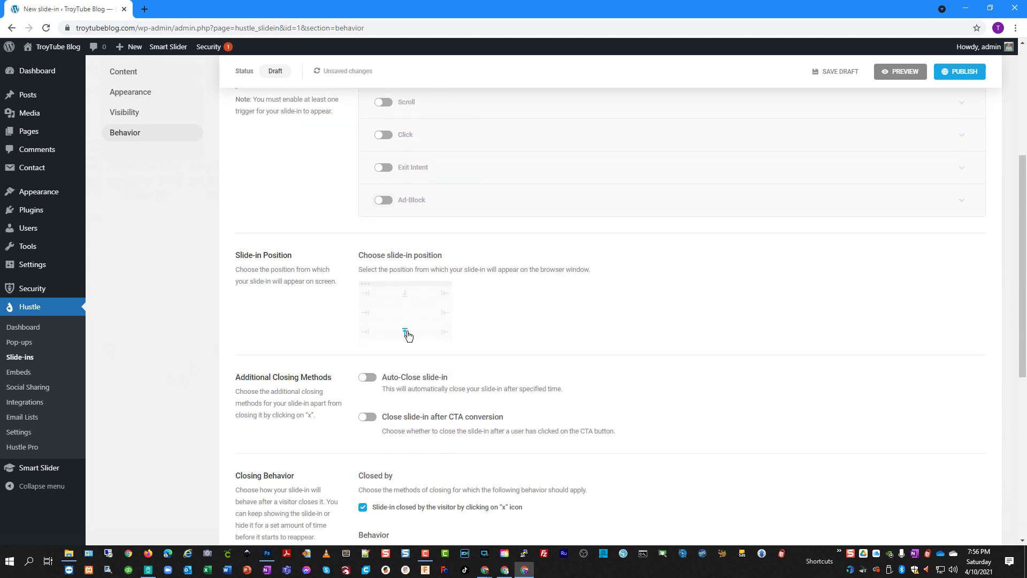
pyautogui.click(405, 332)
pyautogui.scroll(-2, 409, 396)
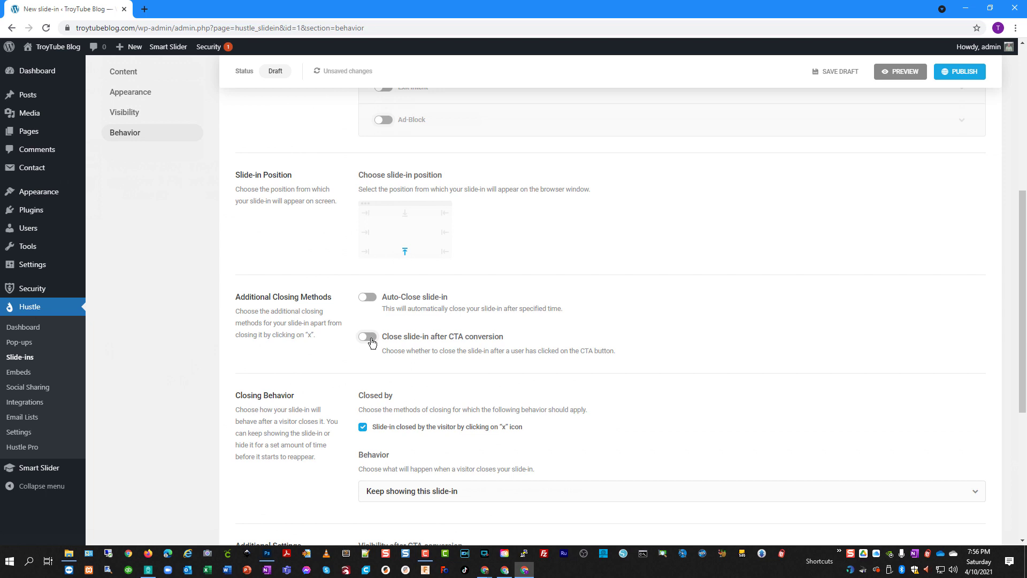
pyautogui.scroll(-2, 372, 342)
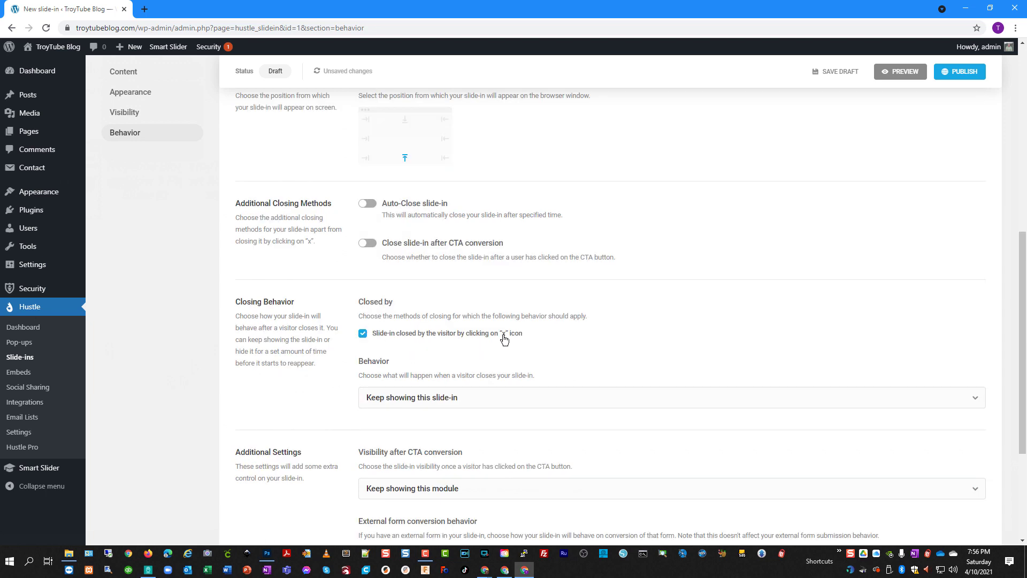
pyautogui.scroll(-1, 504, 339)
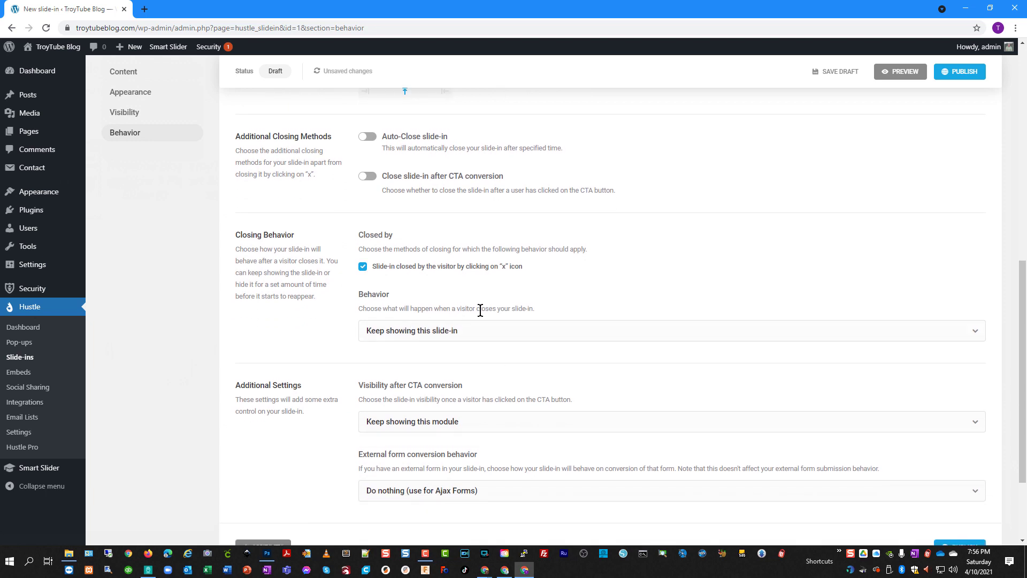
pyautogui.click(501, 334)
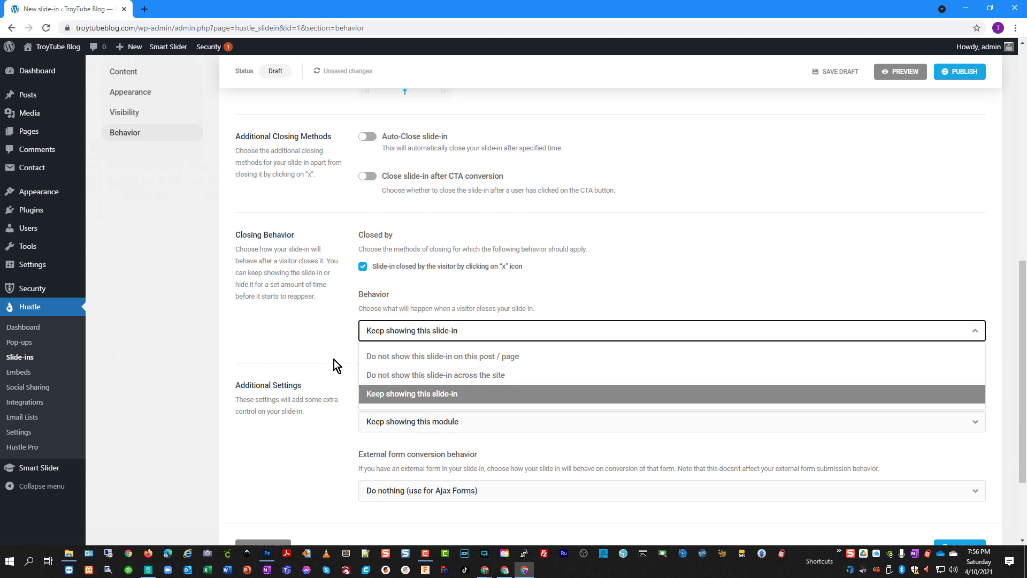
pyautogui.click(369, 393)
pyautogui.scroll(-1, 474, 425)
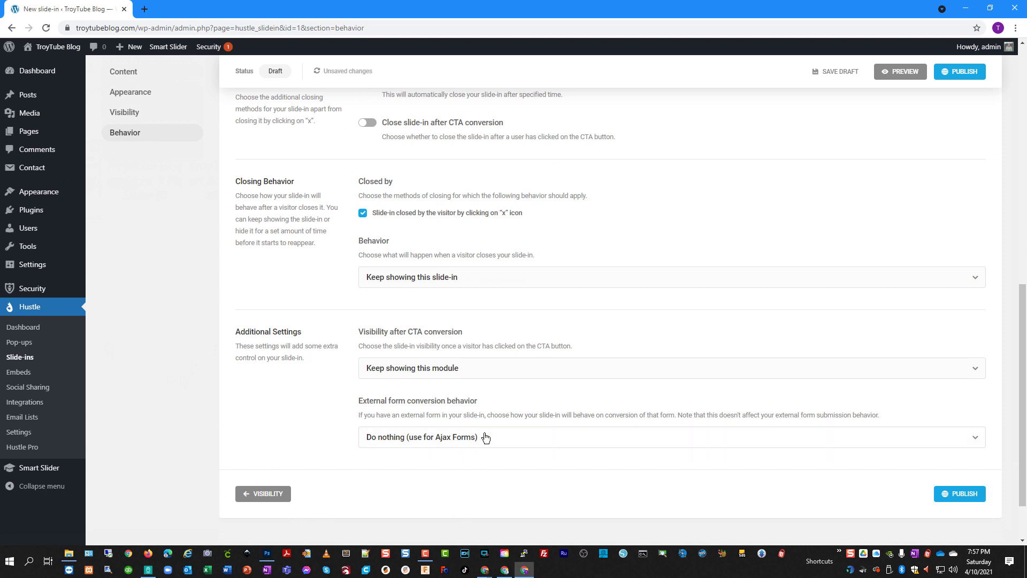
# Step: Publish the slide-in, close the 'Ready to go!' confirmation, and visit the live site
pyautogui.click(957, 495)
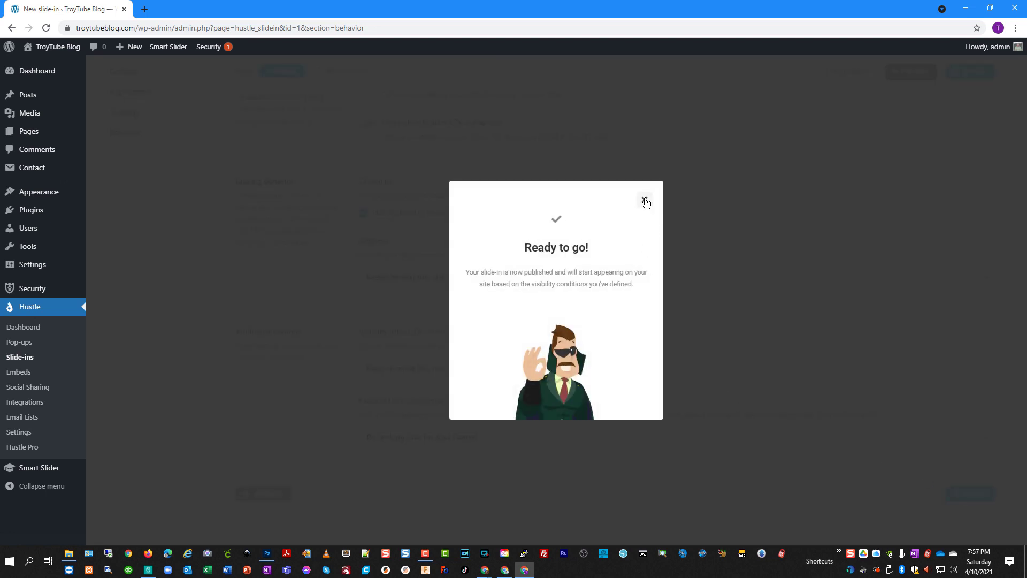
pyautogui.click(644, 201)
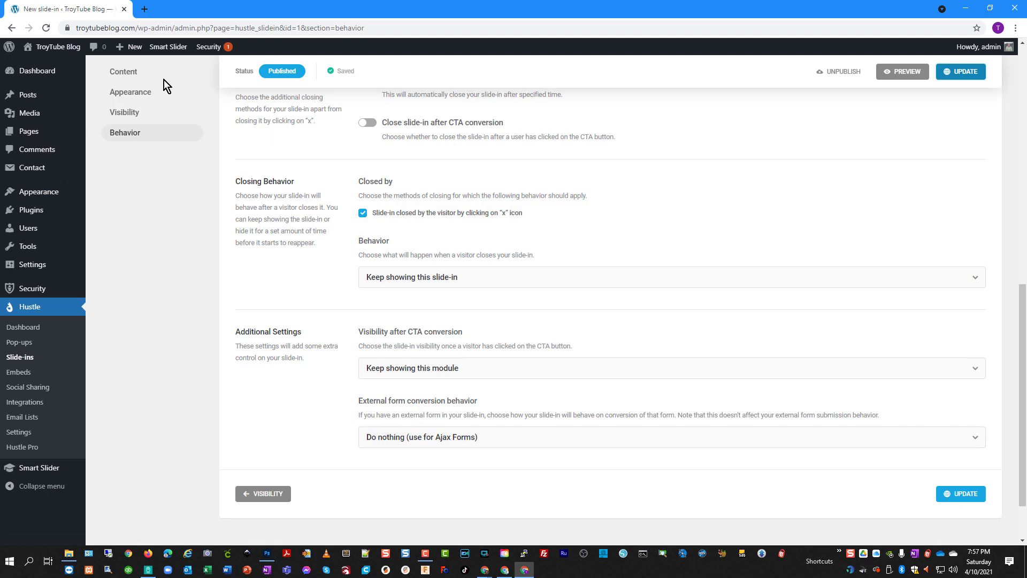
pyautogui.moveTo(66, 58)
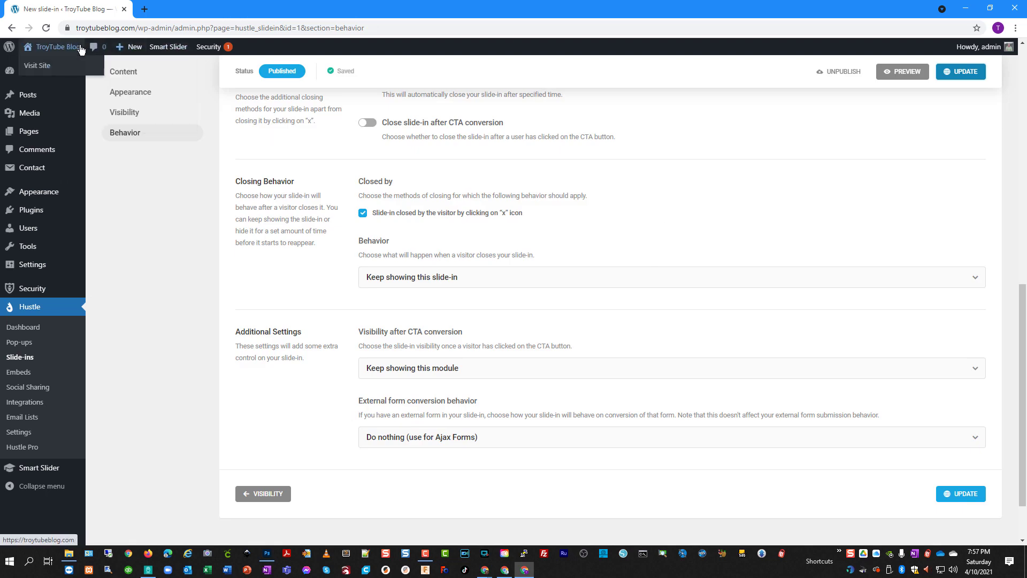
pyautogui.click(55, 69)
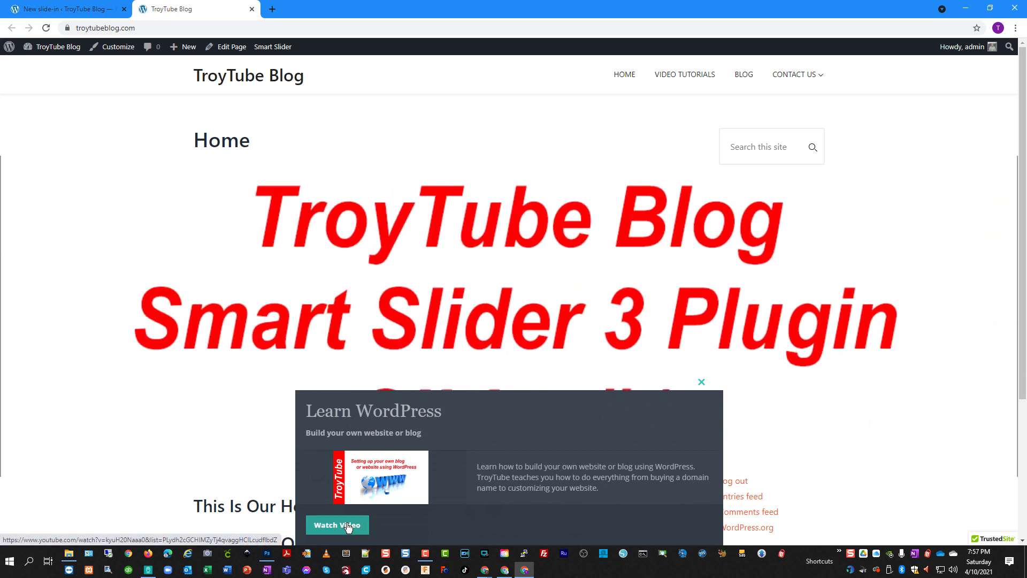
pyautogui.click(348, 527)
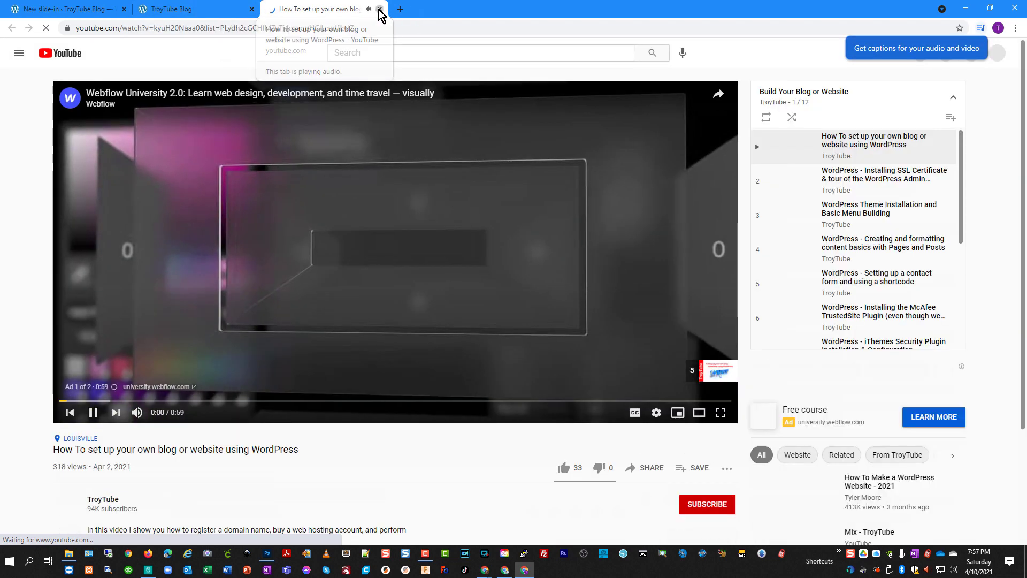
pyautogui.click(379, 9)
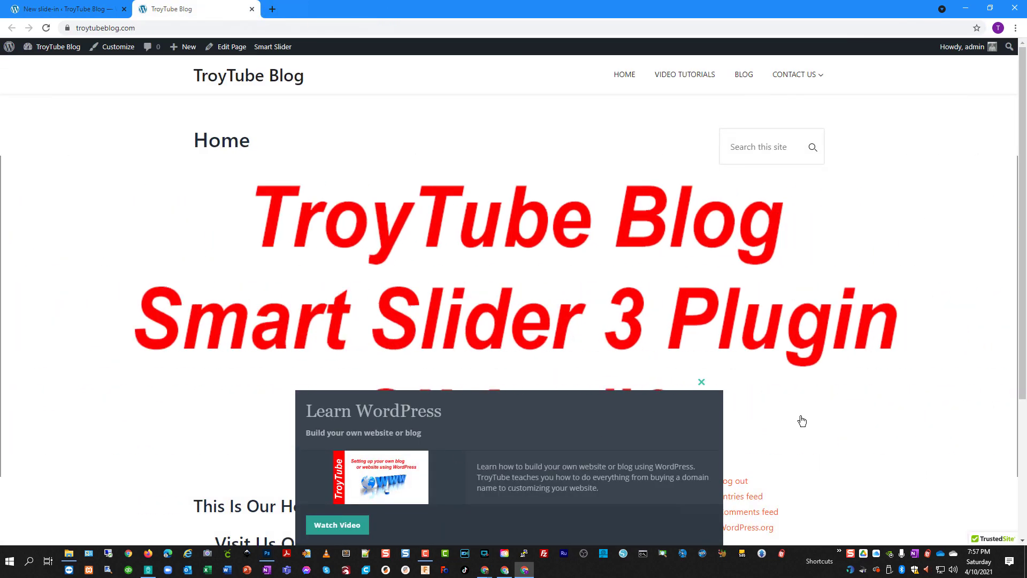
pyautogui.click(702, 382)
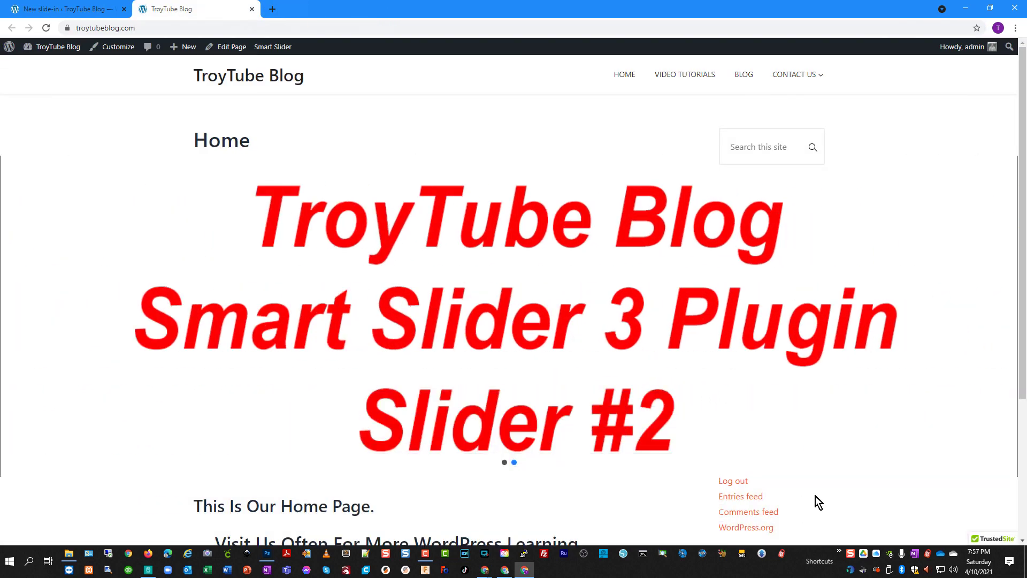
pyautogui.moveTo(818, 449); pyautogui.dragTo(469, 398)
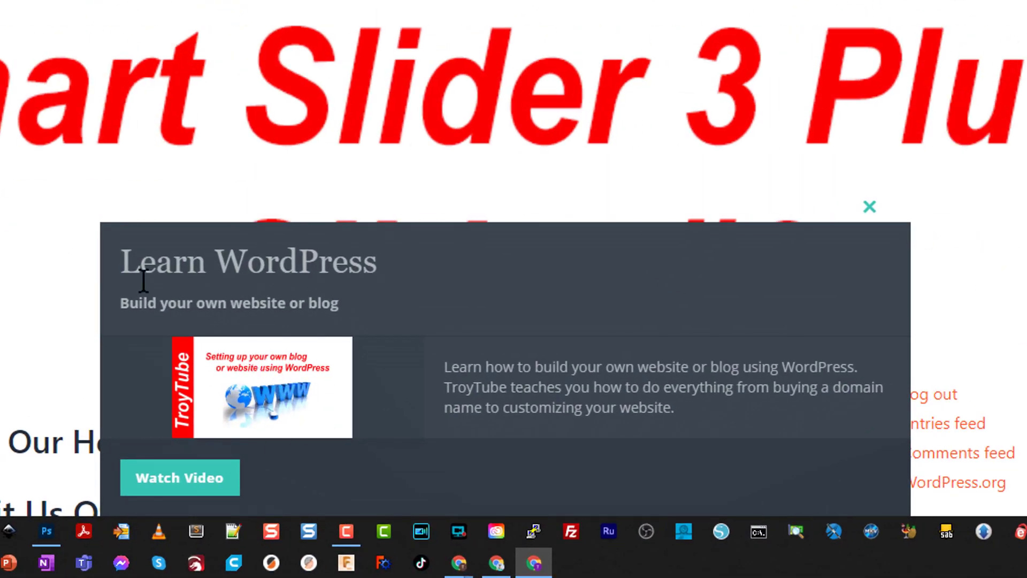
# Step: Highlight the slide-in's heading, subtitle and description text on the live page
pyautogui.moveTo(119, 267); pyautogui.dragTo(349, 265)
pyautogui.moveTo(345, 303); pyautogui.dragTo(111, 310)
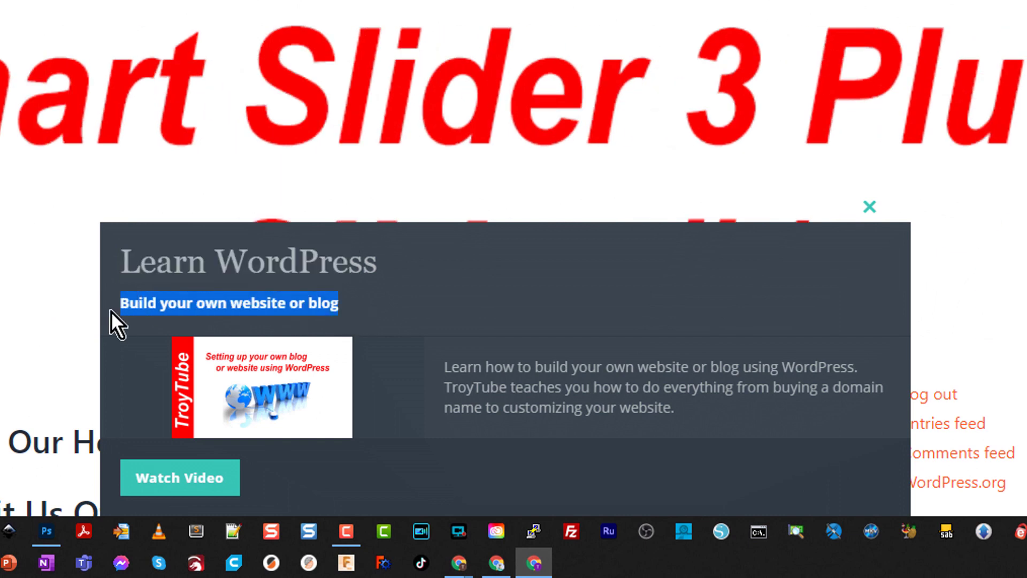
pyautogui.click(345, 310)
pyautogui.moveTo(289, 309); pyautogui.dragTo(148, 315)
pyautogui.moveTo(436, 367); pyautogui.dragTo(722, 426)
pyautogui.click(717, 435)
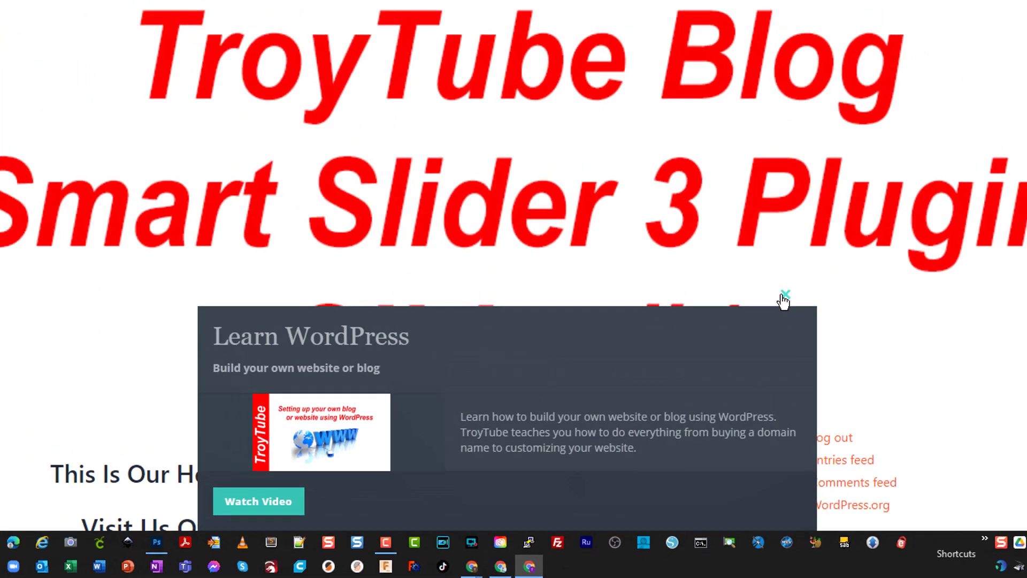
# Step: Close the Learn WordPress slide-in and return to the Edit Slide-in admin page
pyautogui.click(783, 296)
pyautogui.click(80, 7)
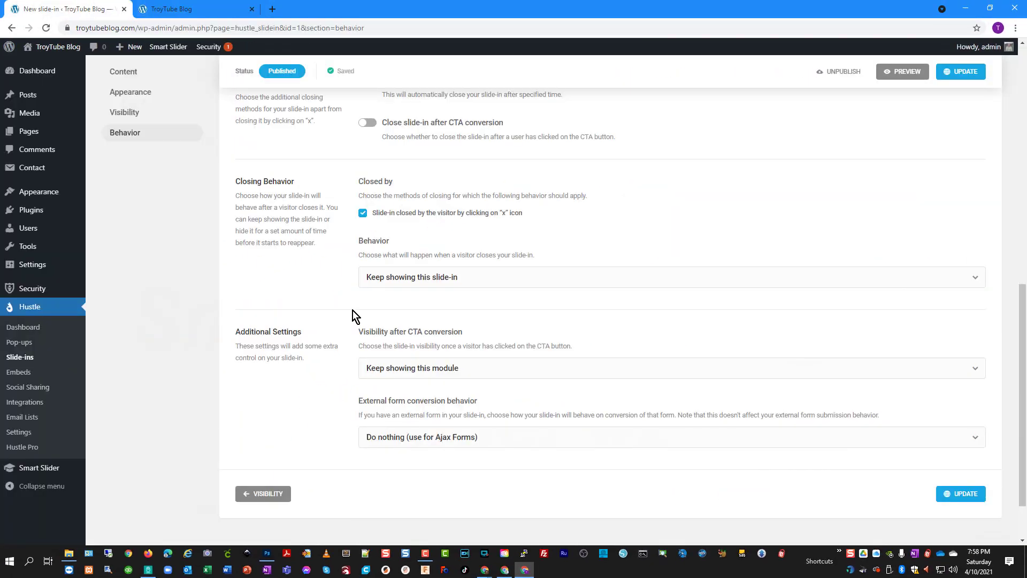
pyautogui.scroll(15, 352, 310)
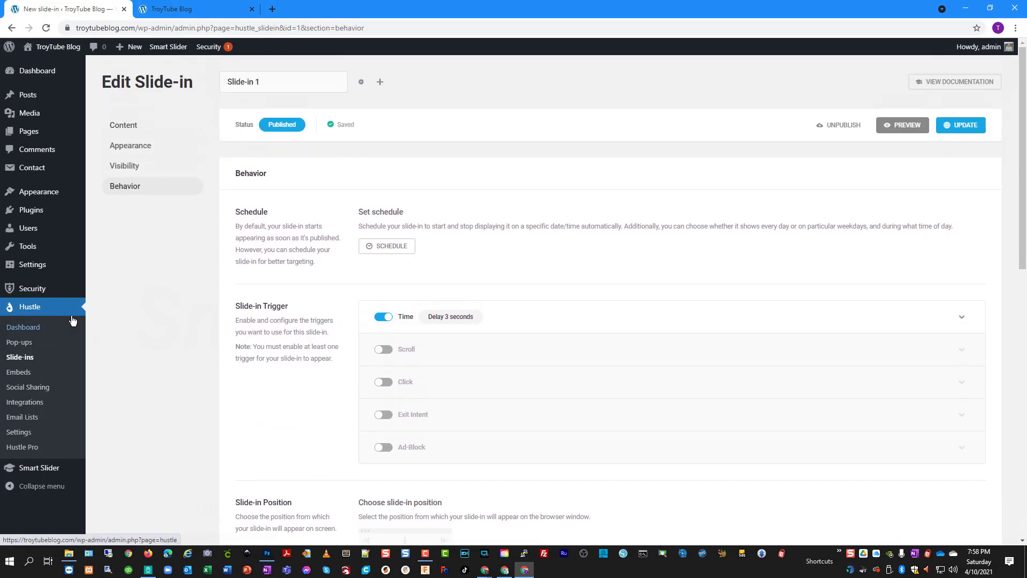
# Step: Move through Hustle's Dashboard, Pop-ups and Slide-ins lists to the empty Social Sharing page
pyautogui.click(33, 327)
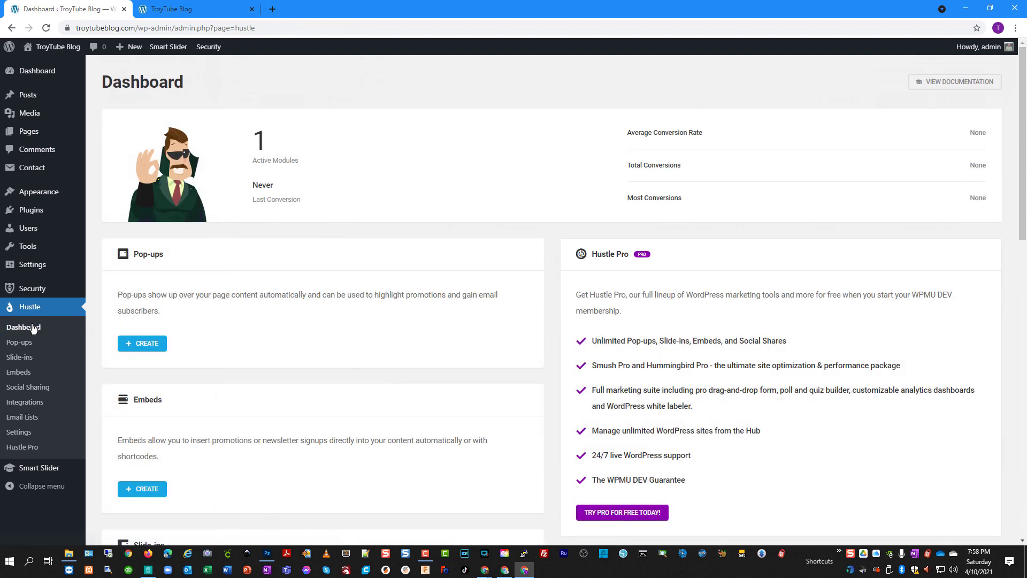
pyautogui.scroll(-5, 326, 344)
pyautogui.scroll(1, 325, 343)
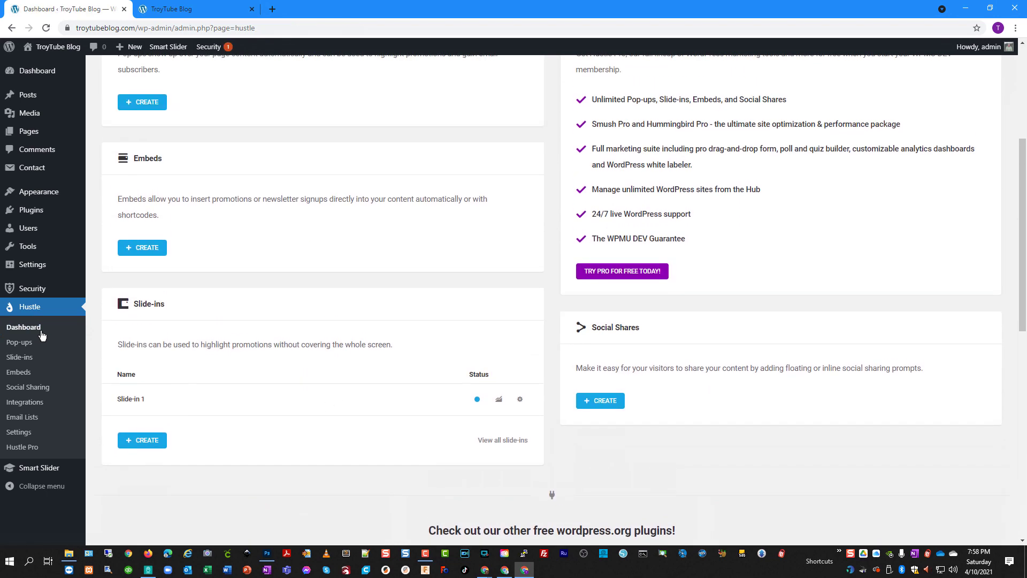
pyautogui.click(20, 343)
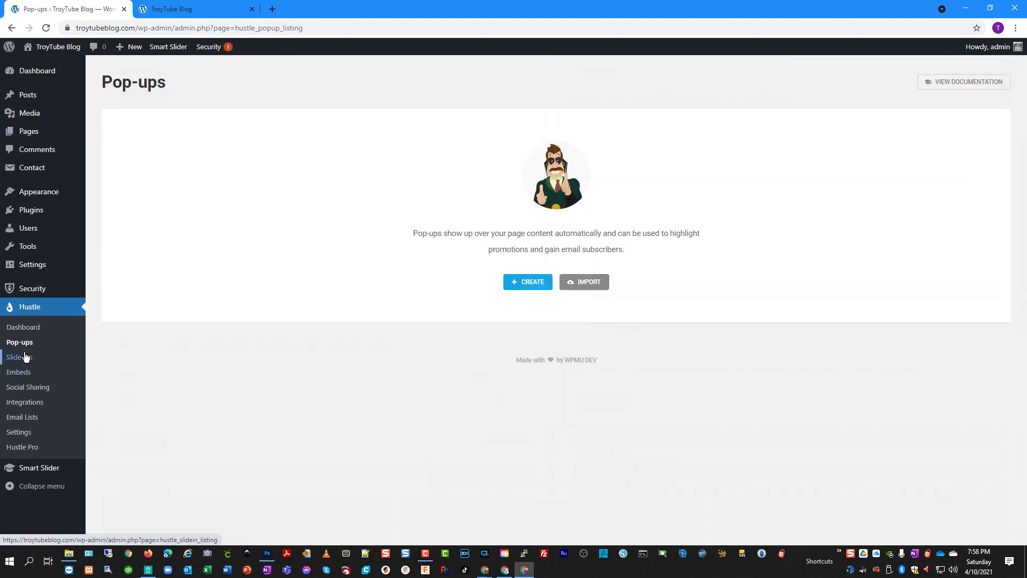
pyautogui.click(24, 357)
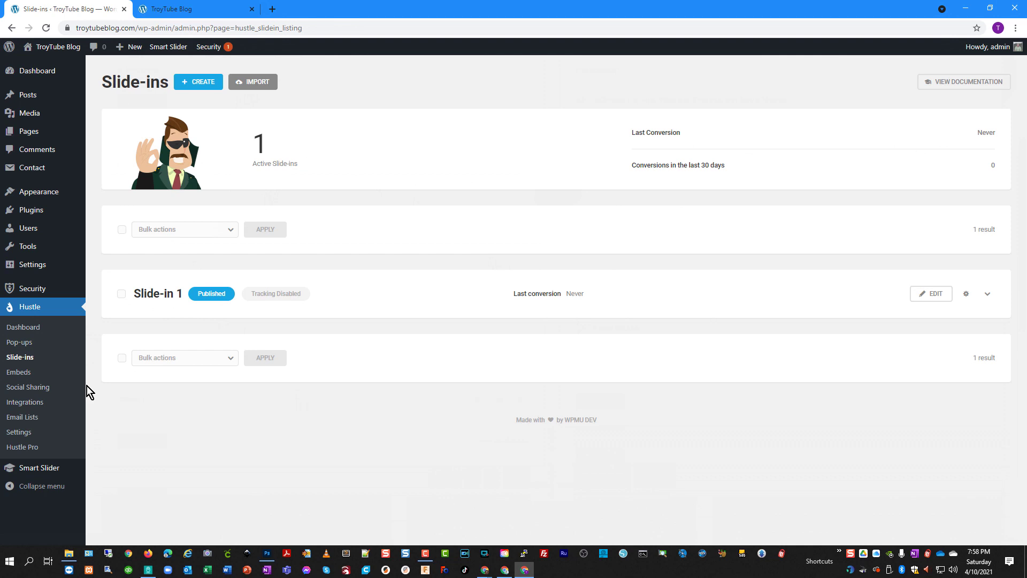
pyautogui.click(29, 388)
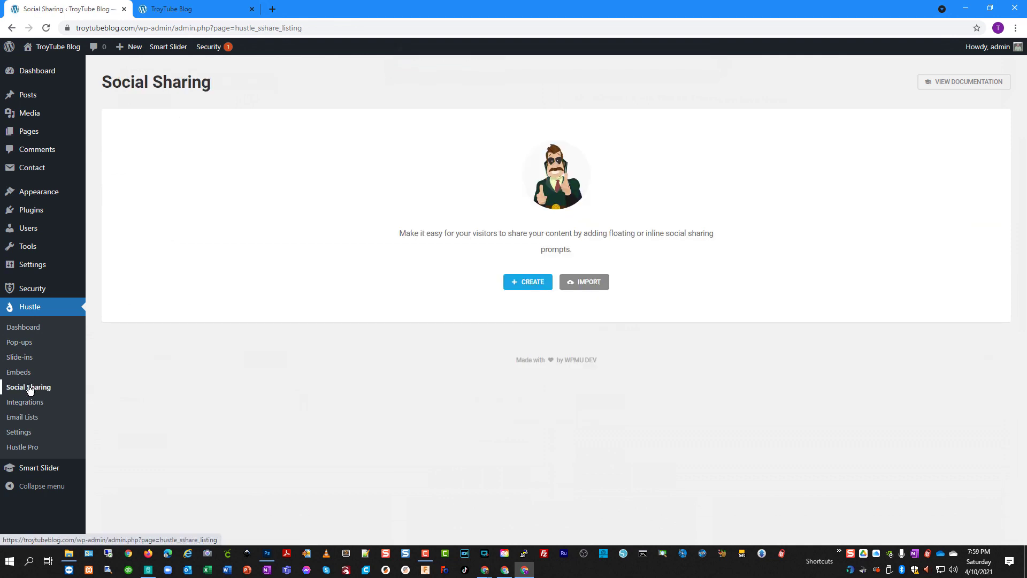
pyautogui.click(29, 388)
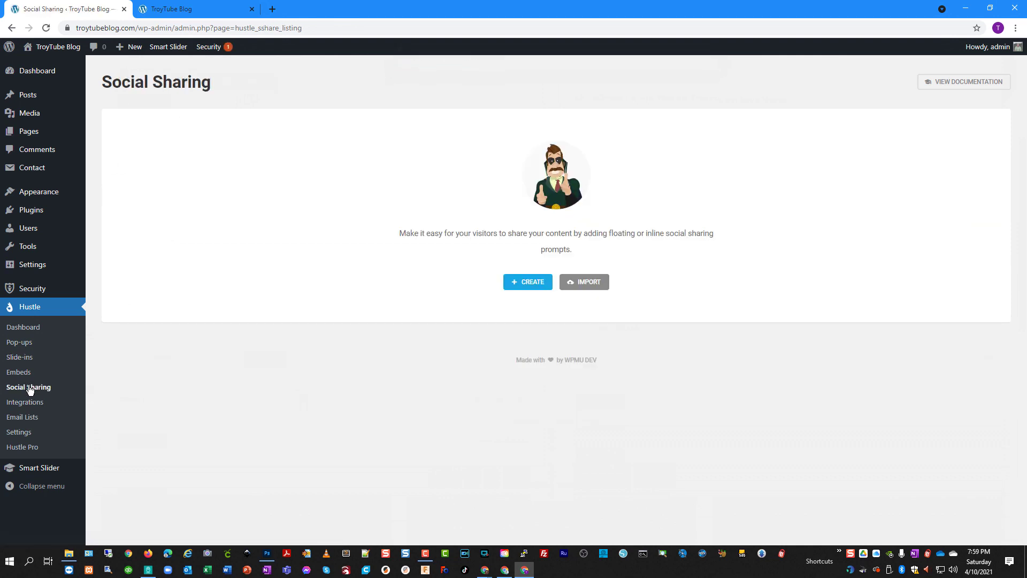
# Step: Create a new social share module named 'Social'
pyautogui.click(528, 282)
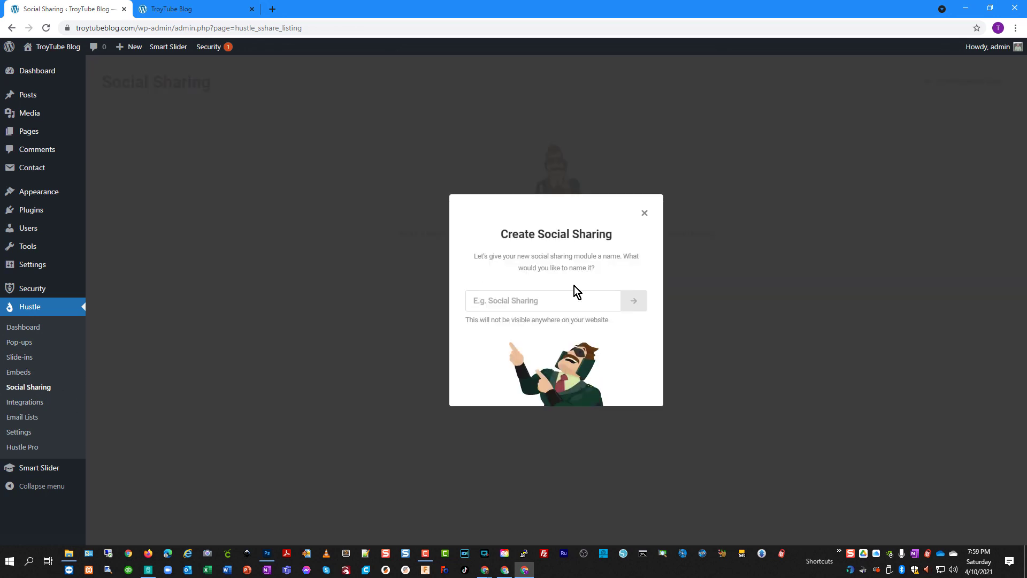
pyautogui.write('s')
pyautogui.press('BackSpace')
pyautogui.write('Social')
pyautogui.click(635, 301)
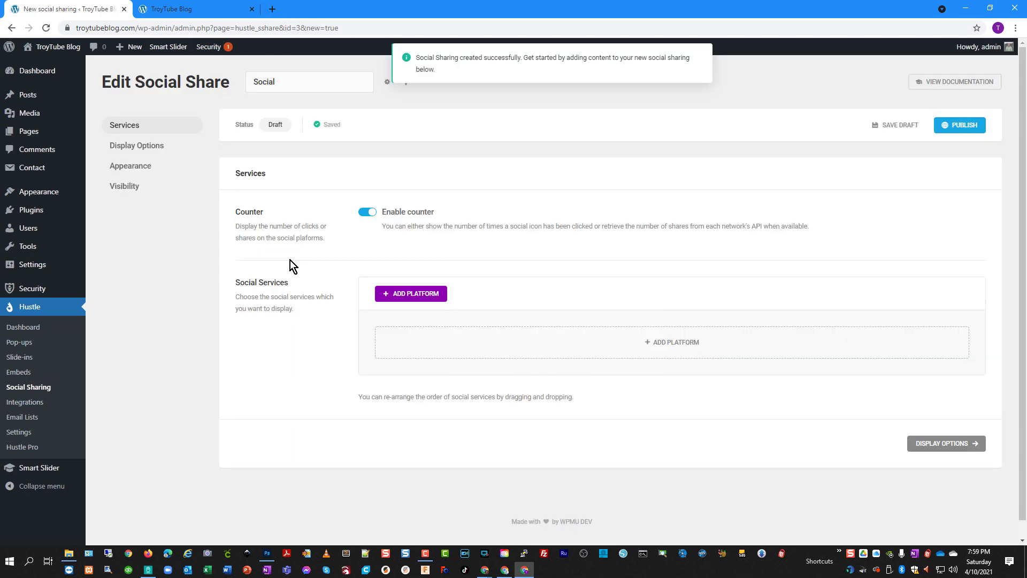
# Step: Add Facebook and Twitter as the module's sharing platforms
pyautogui.click(415, 300)
pyautogui.click(442, 264)
pyautogui.click(499, 260)
pyautogui.click(678, 430)
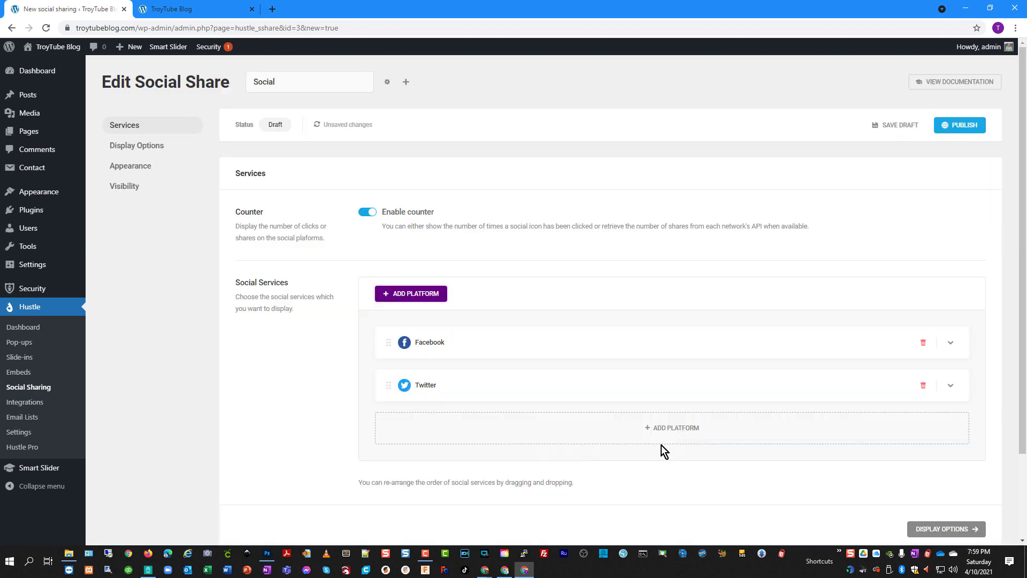
pyautogui.scroll(-2, 661, 445)
# Step: Advance past display options to Visibility, keeping Floating Social, Inline Content and Widget unconditioned
pyautogui.click(943, 426)
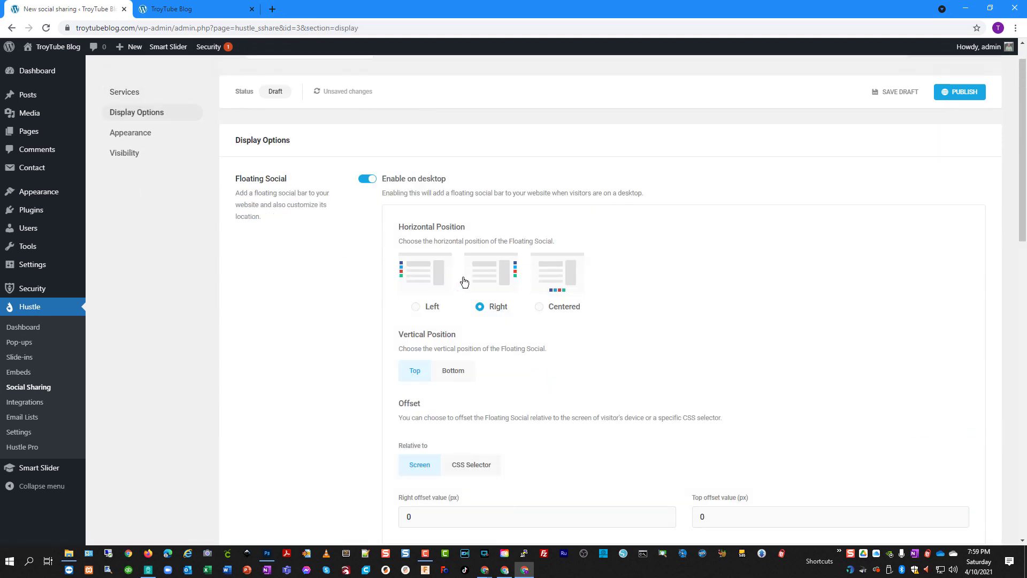
pyautogui.scroll(-7, 468, 374)
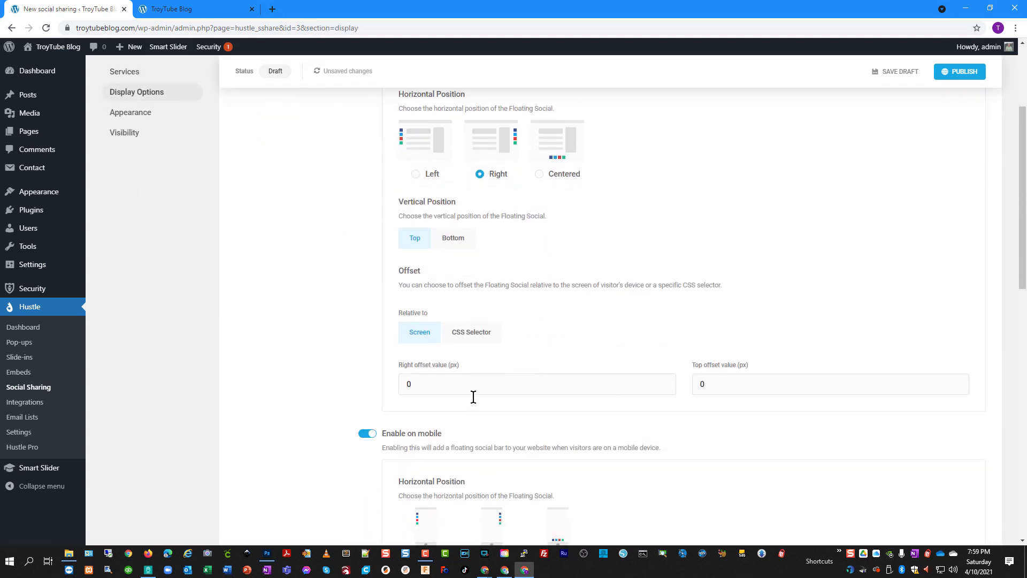
pyautogui.scroll(-6, 481, 408)
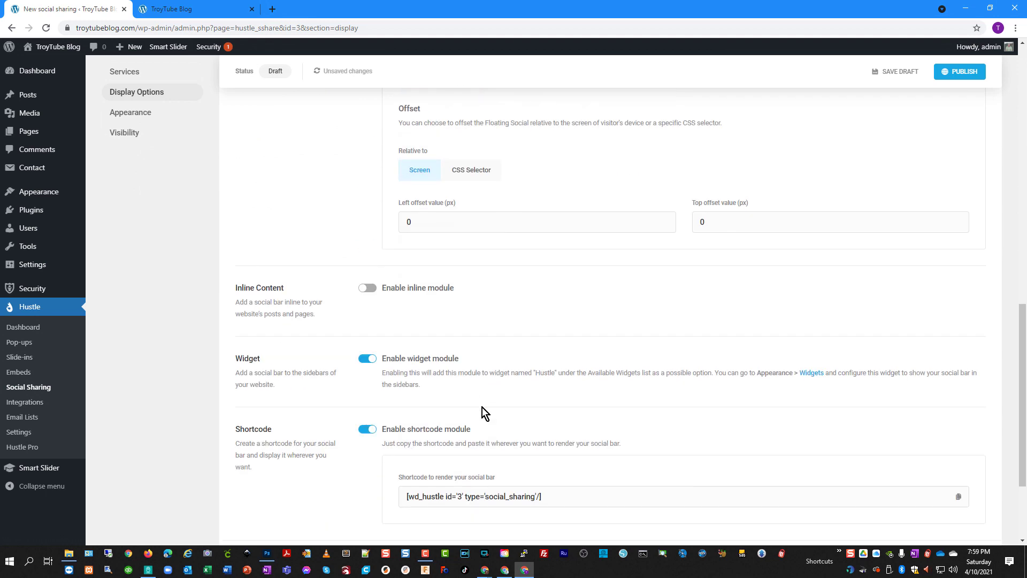
pyautogui.scroll(-3, 483, 410)
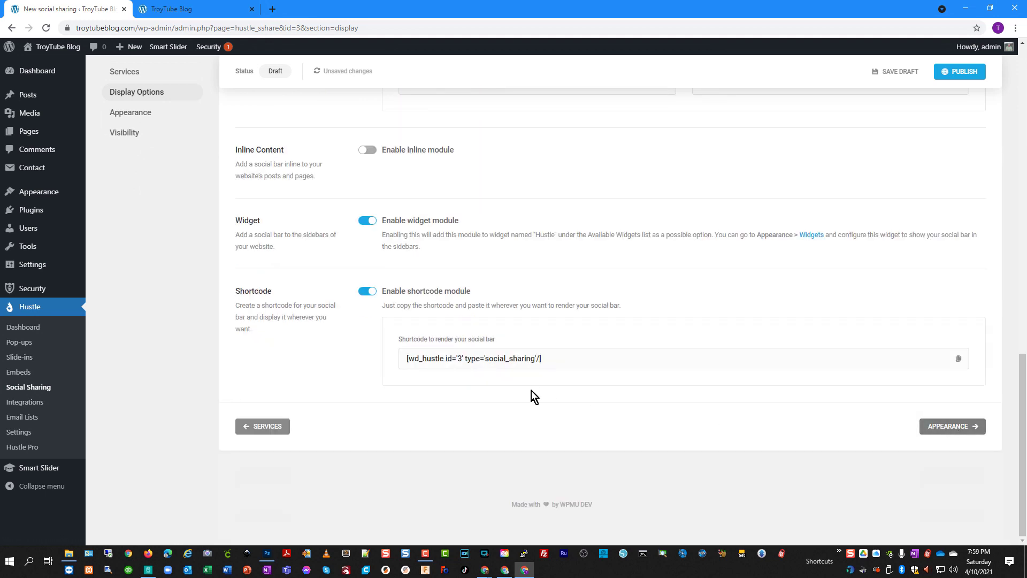
pyautogui.scroll(-3, 337, 344)
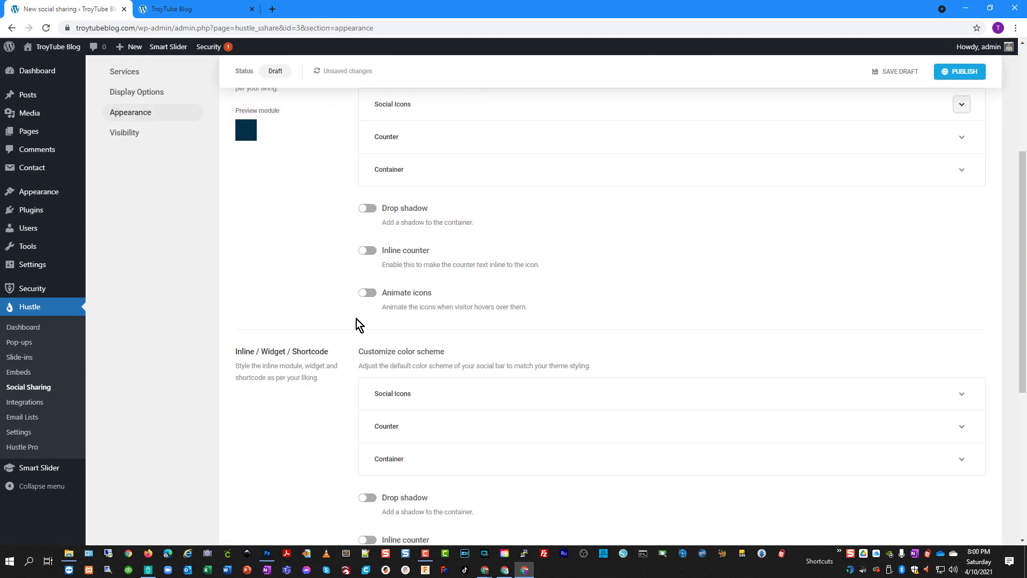
pyautogui.scroll(-4, 452, 461)
pyautogui.scroll(-2, 453, 463)
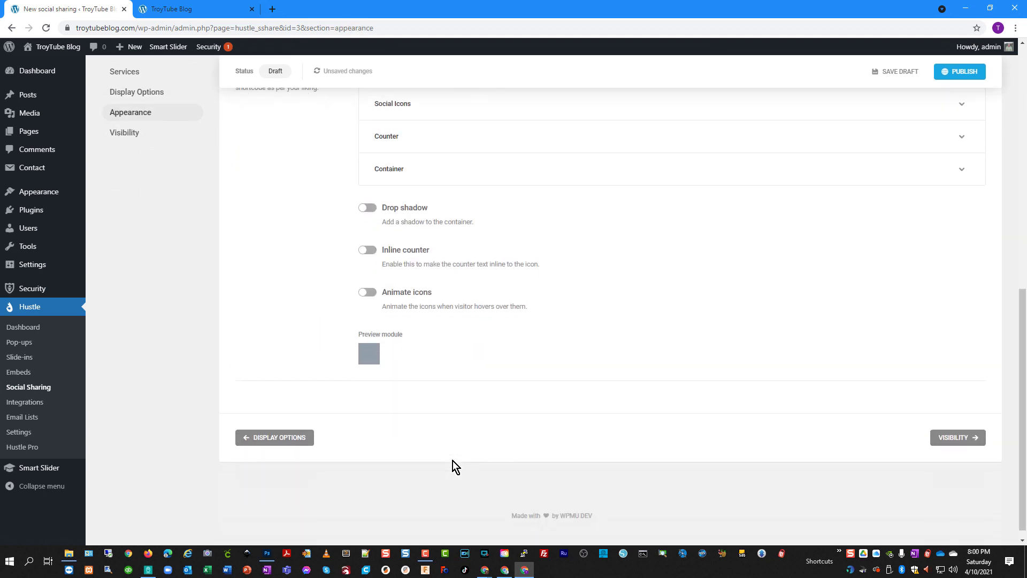
pyautogui.click(953, 427)
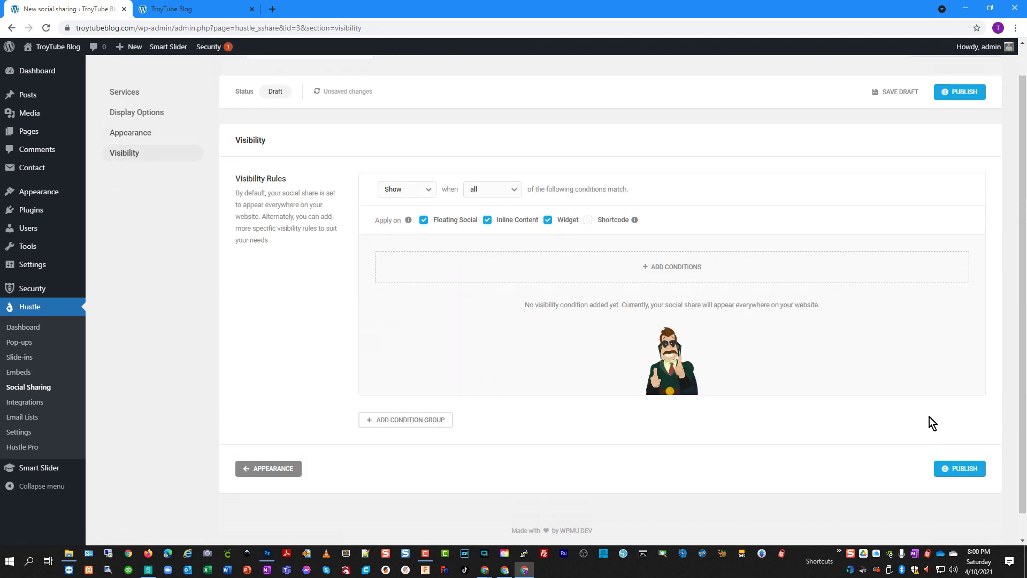
# Step: Publish the Social module and test its Facebook share icon on the TroyTube Blog home page
pyautogui.click(954, 468)
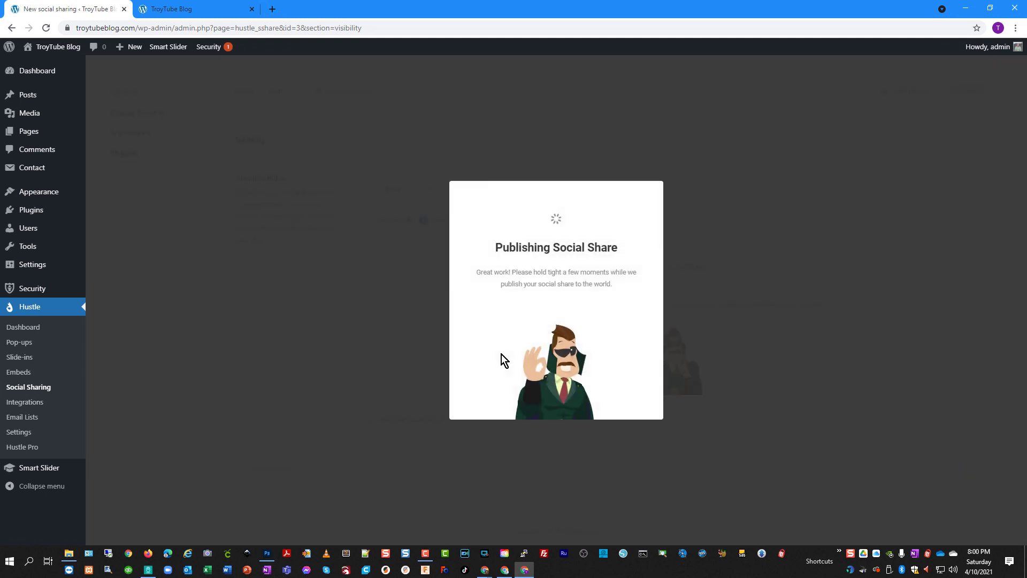
pyautogui.hotkey('ctrl', 'Tab')
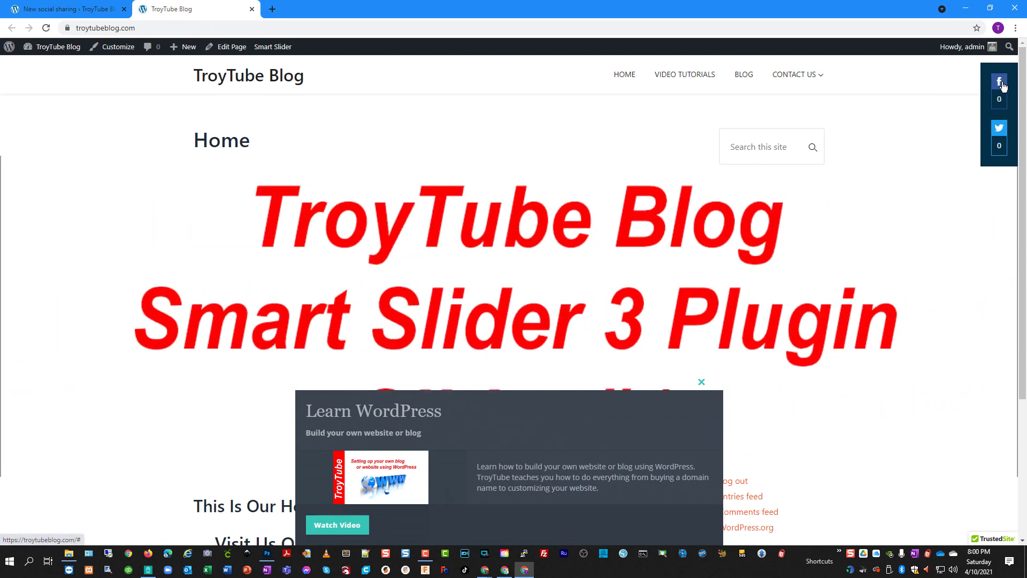
pyautogui.click(998, 83)
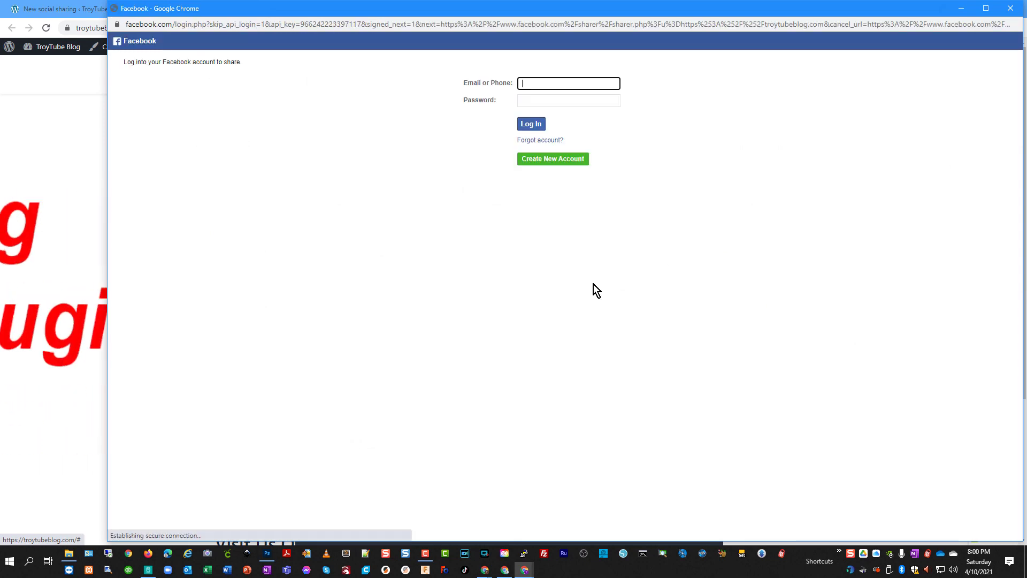
pyautogui.click(1010, 15)
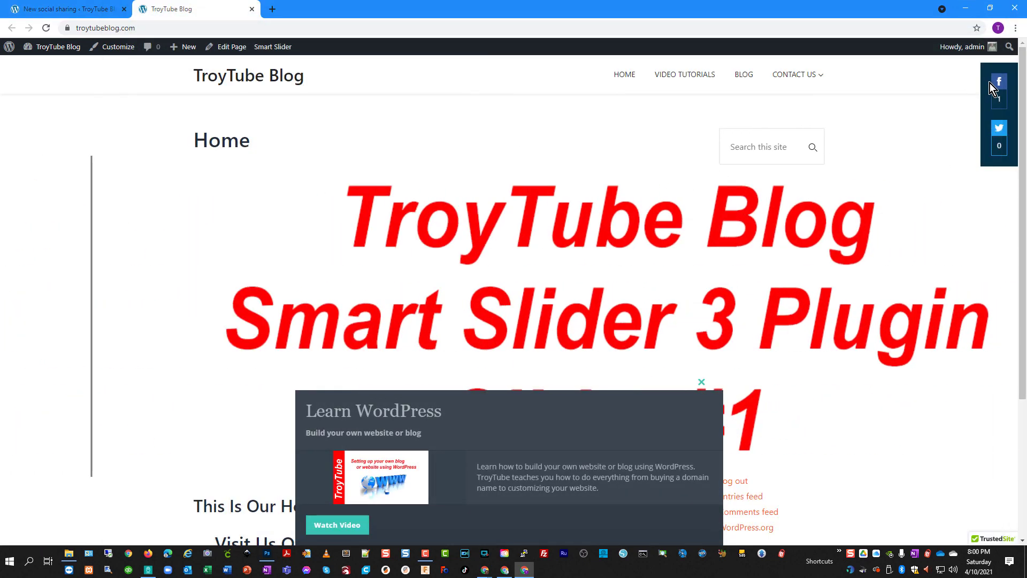
pyautogui.click(67, 9)
# Step: Browse the list of apps on Hustle's Integrations page
pyautogui.click(25, 401)
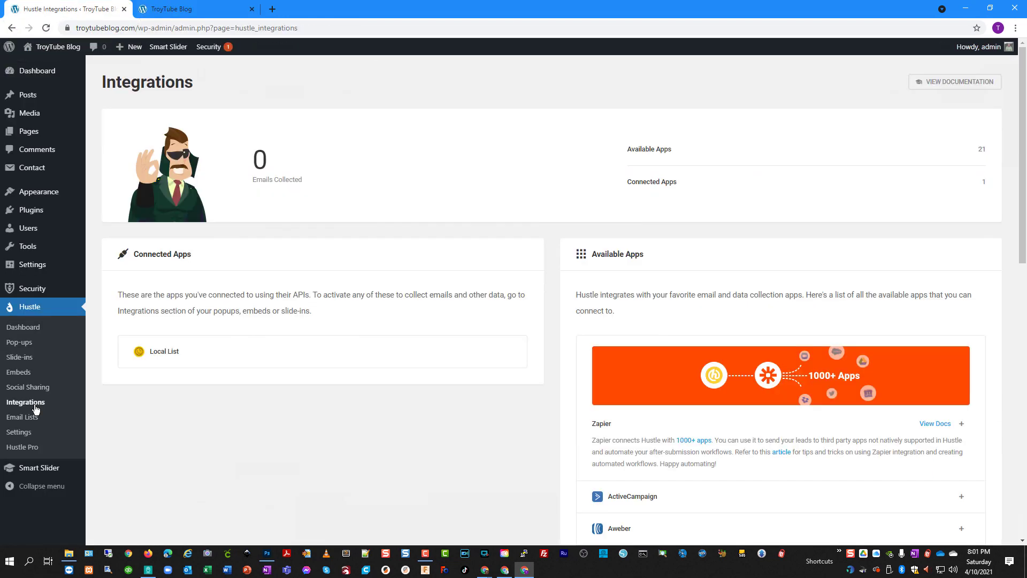
pyautogui.scroll(-6, 585, 328)
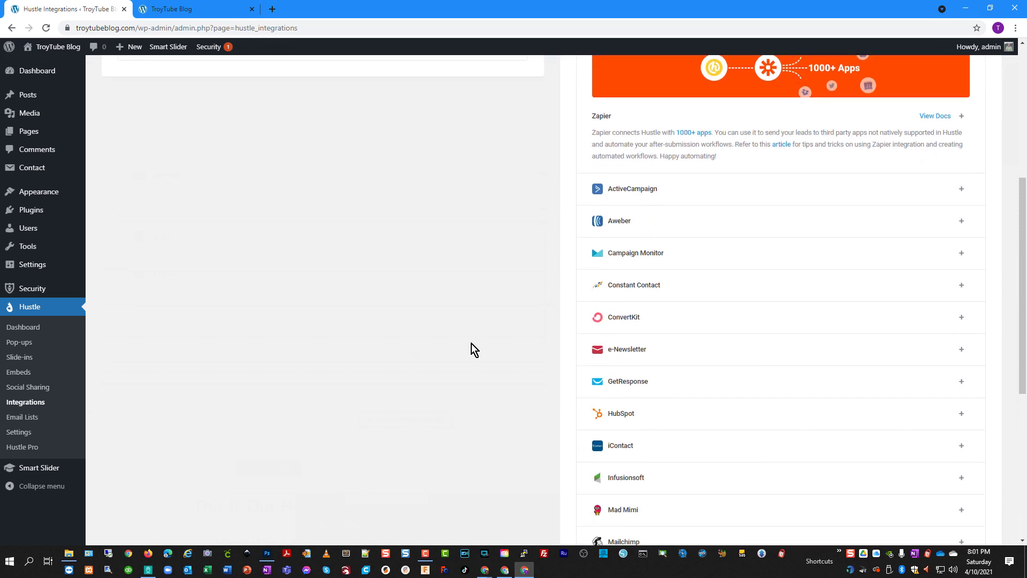
pyautogui.scroll(-3, 689, 398)
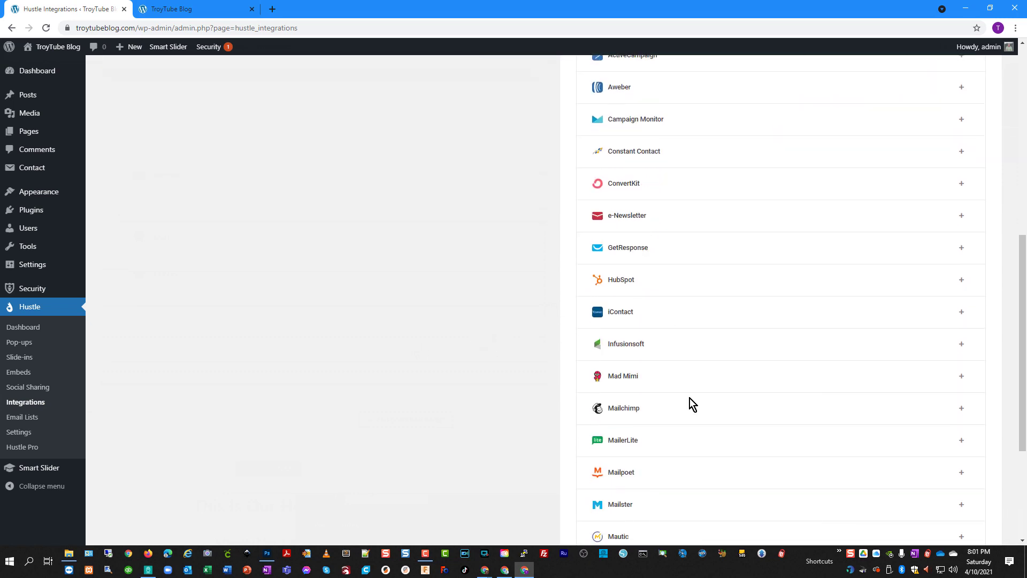
pyautogui.scroll(-2, 679, 335)
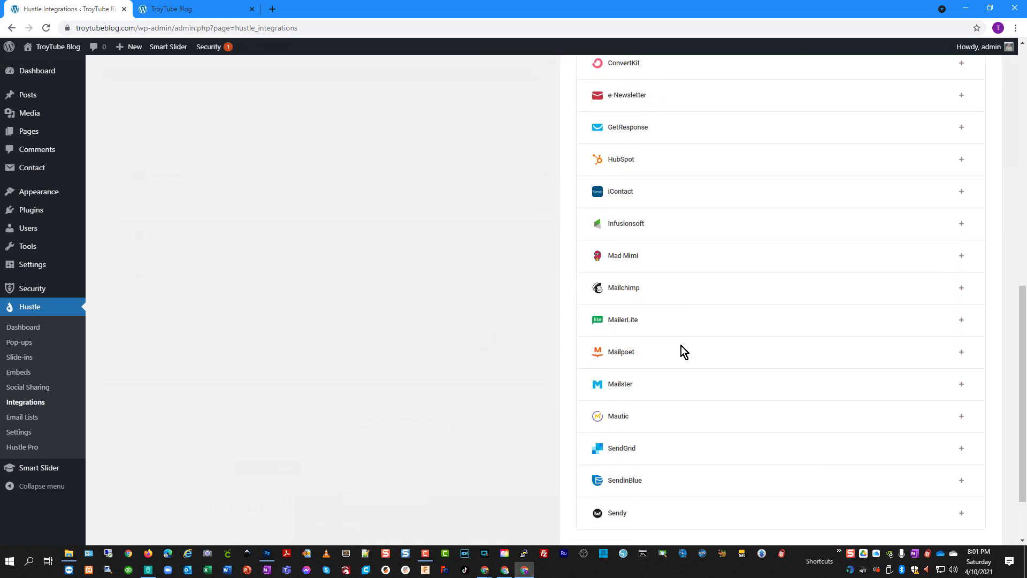
pyautogui.scroll(3, 679, 310)
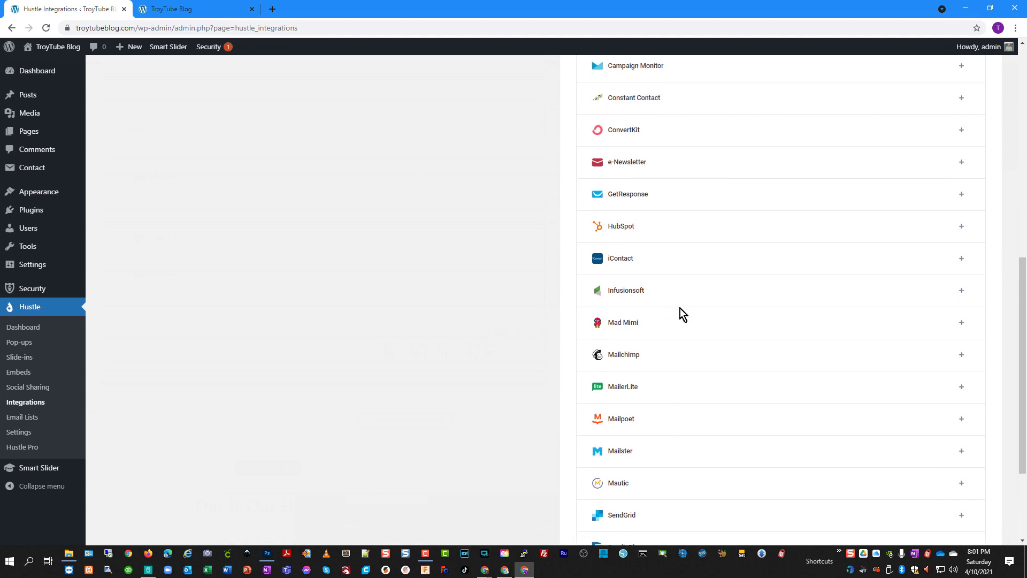
pyautogui.scroll(2, 658, 257)
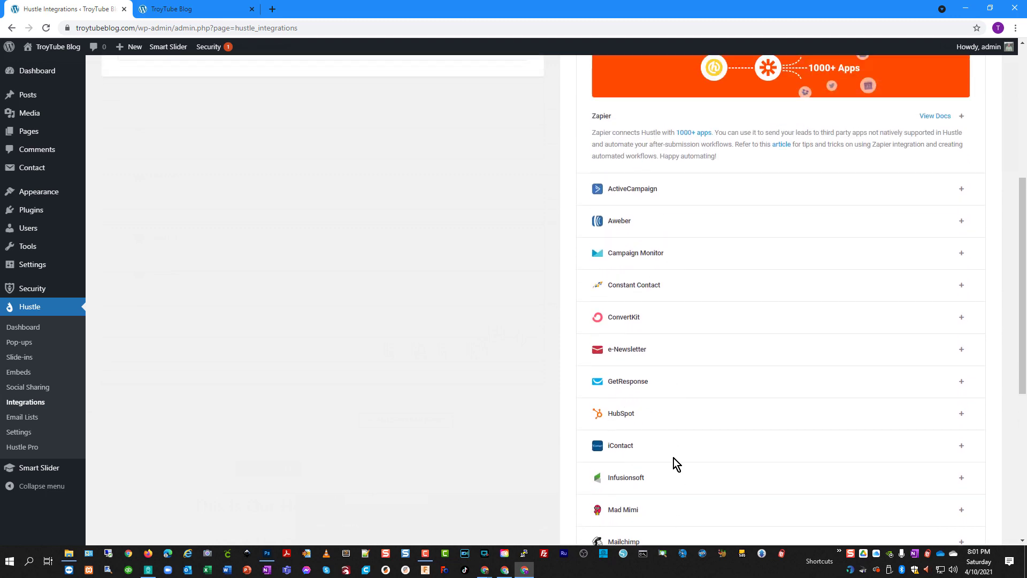
pyautogui.scroll(-3, 673, 456)
pyautogui.scroll(-3, 673, 460)
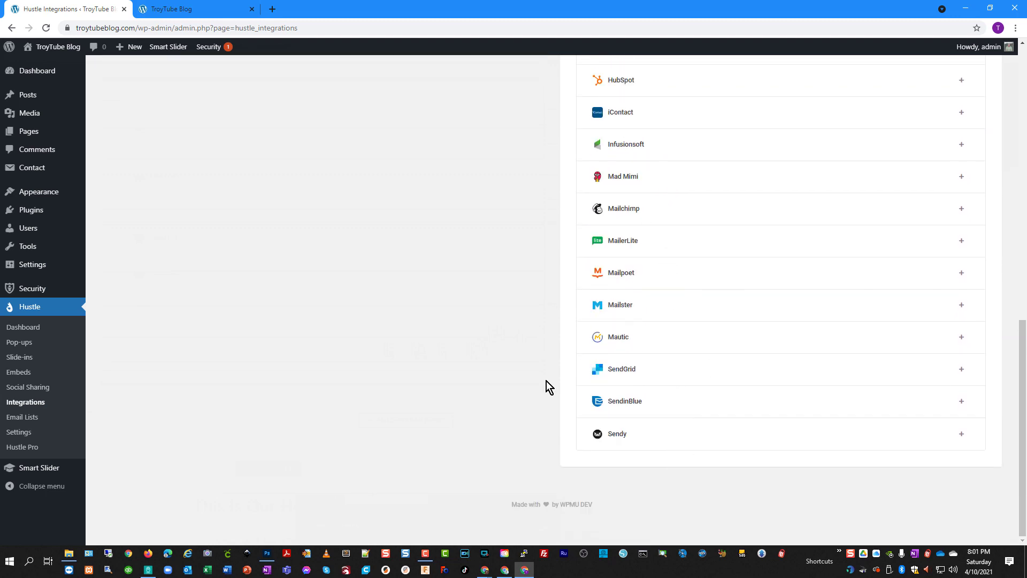
# Step: View the Email Lists page, then look through Hustle's general Settings
pyautogui.click(25, 418)
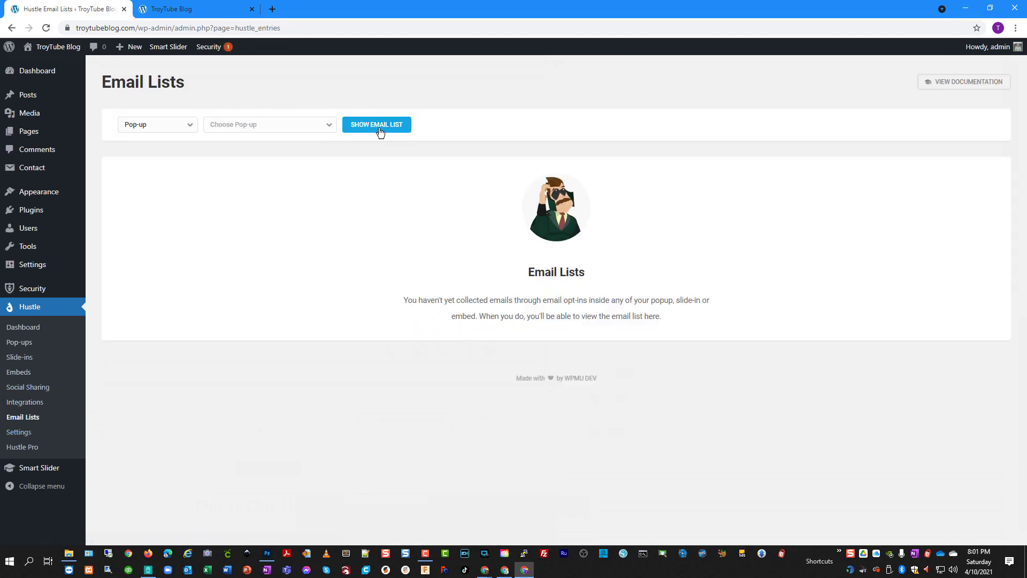
pyautogui.click(19, 433)
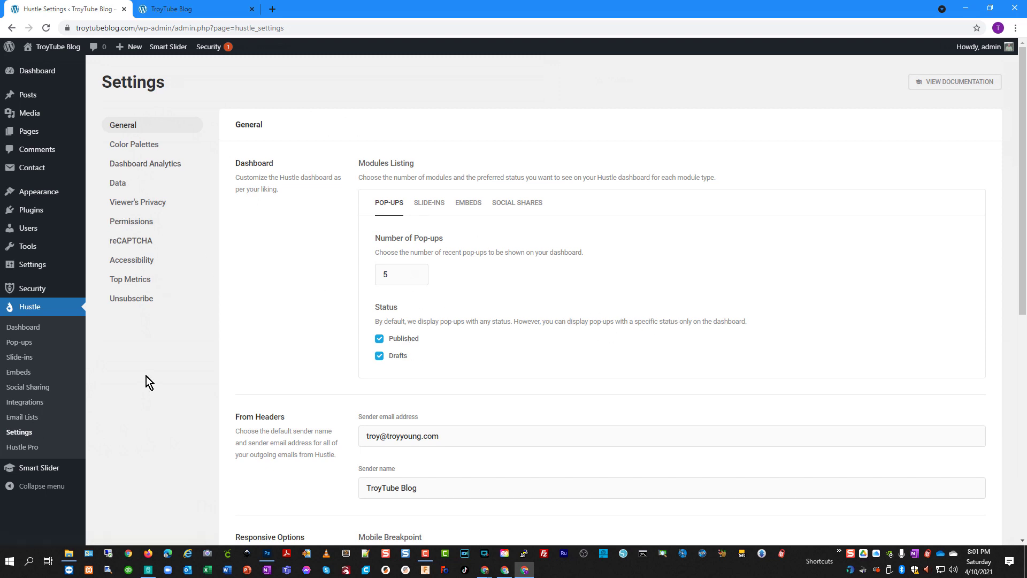
pyautogui.scroll(-2, 146, 377)
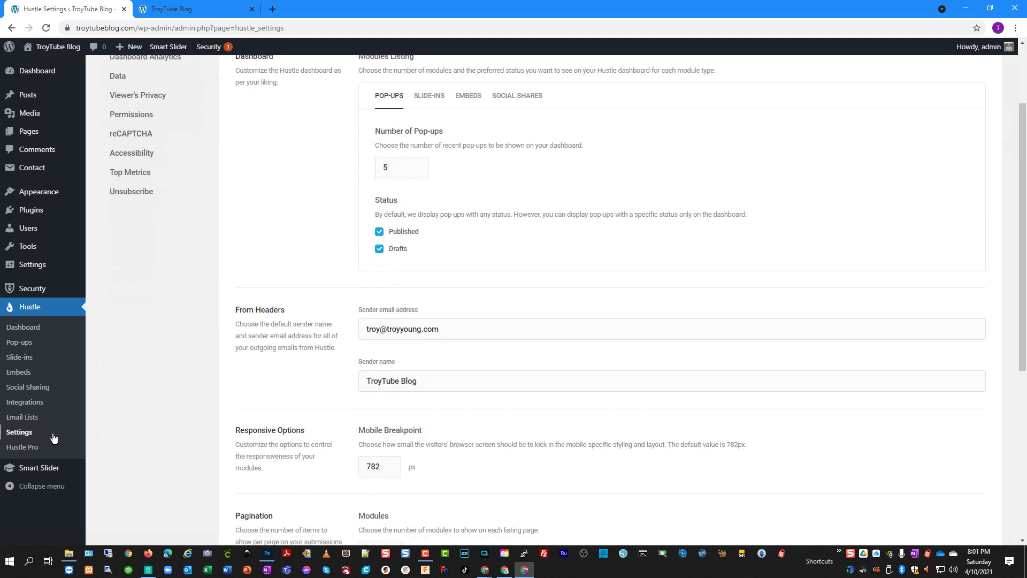
pyautogui.click(26, 448)
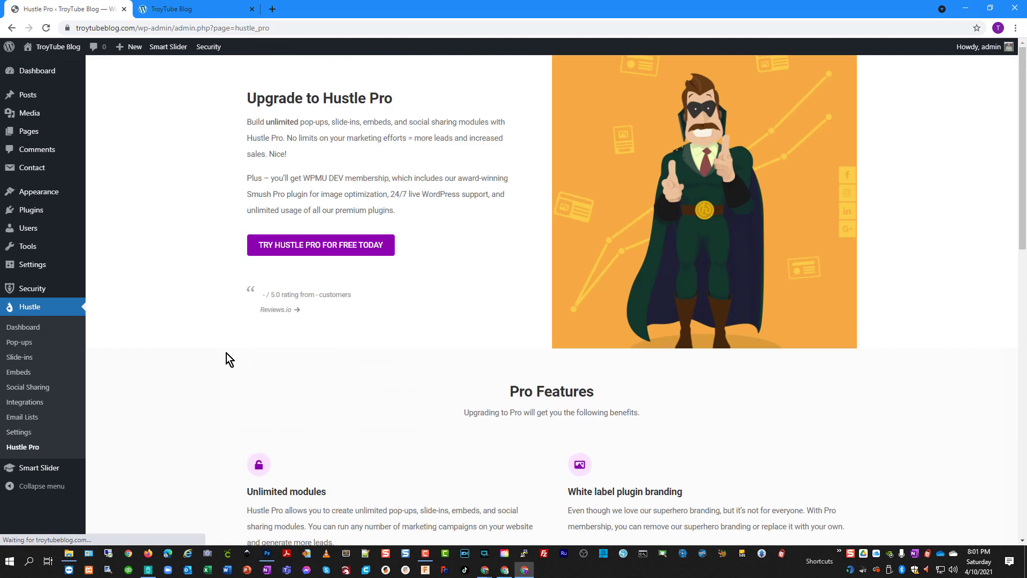
# Step: Scroll through the Hustle Pro Features on the upgrade page and back to the top
pyautogui.scroll(-5, 214, 369)
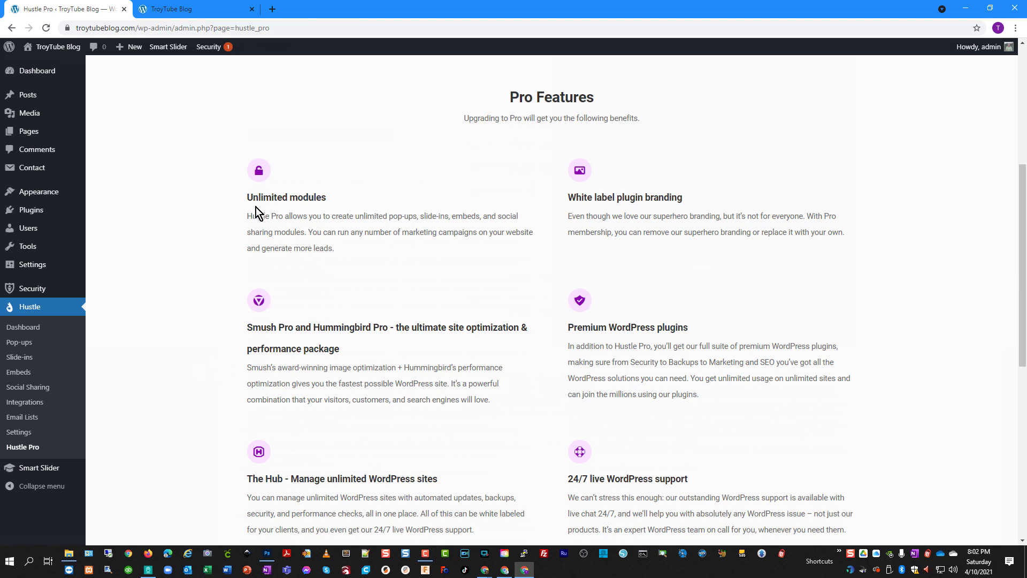
pyautogui.scroll(-1, 581, 210)
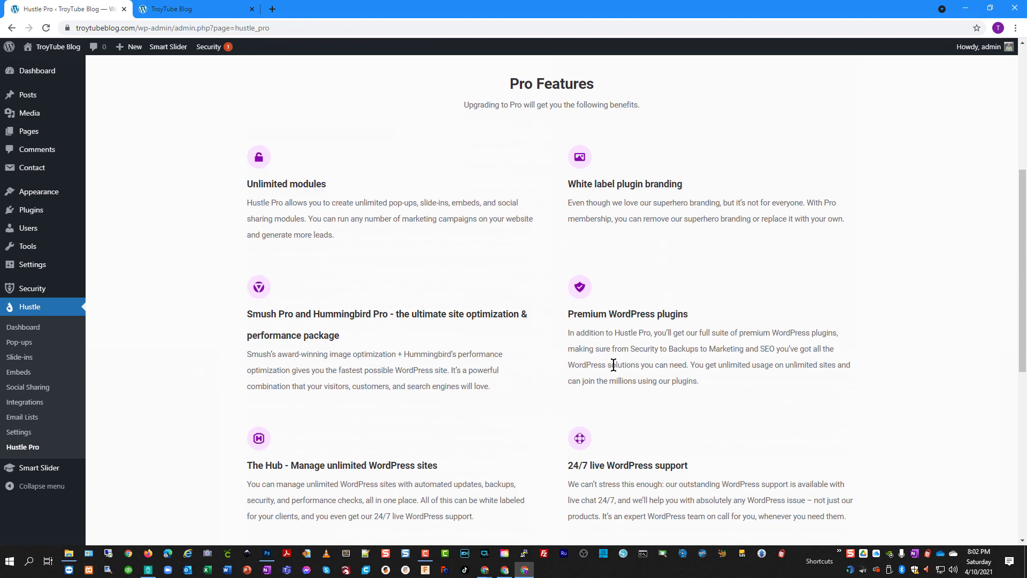
pyautogui.scroll(-1, 307, 354)
pyautogui.scroll(-3, 307, 354)
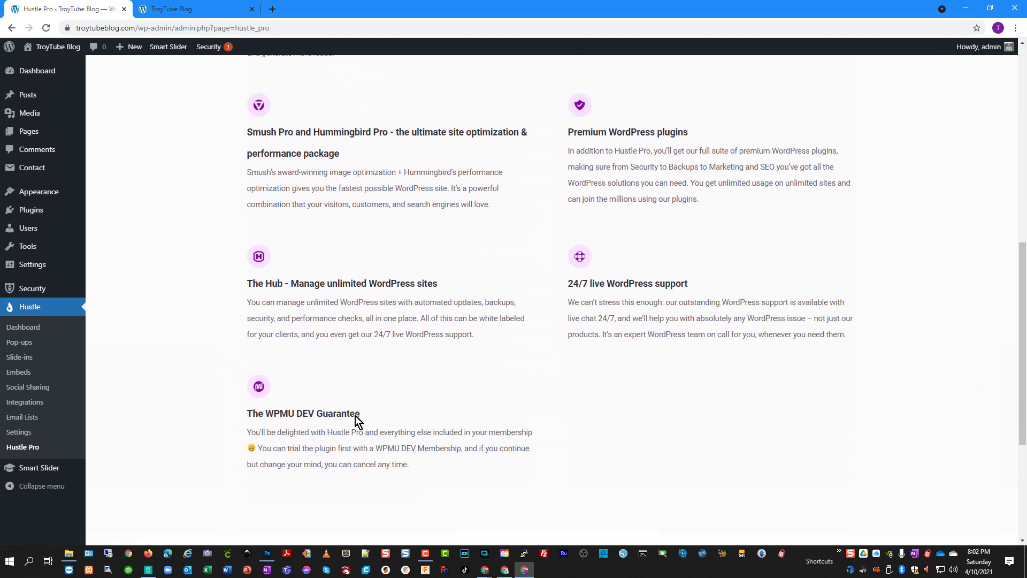
pyautogui.scroll(-1, 236, 403)
pyautogui.scroll(1, 120, 364)
pyautogui.scroll(-1, 171, 377)
pyautogui.scroll(-3, 171, 377)
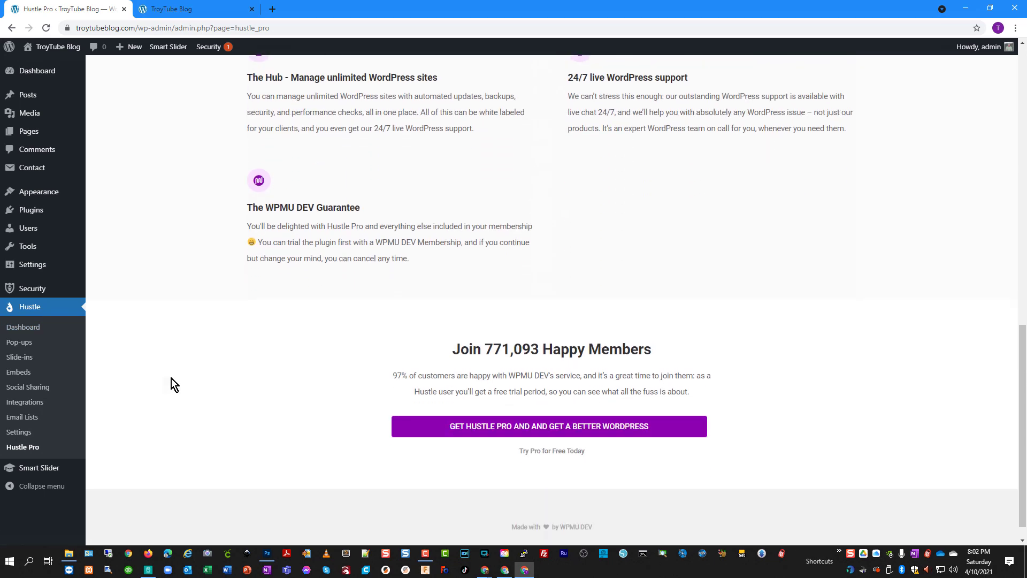
pyautogui.scroll(12, 191, 384)
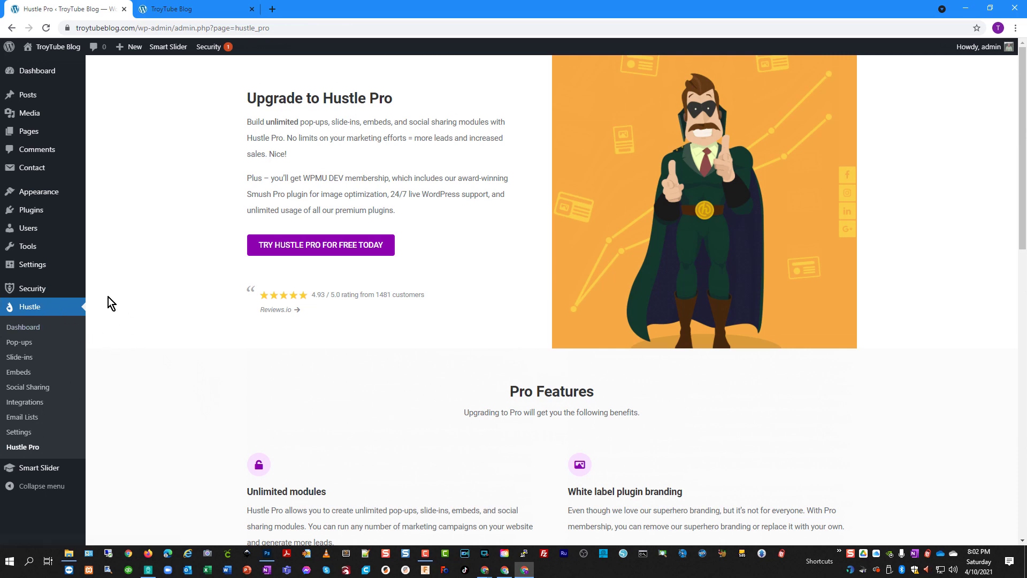
pyautogui.click(21, 357)
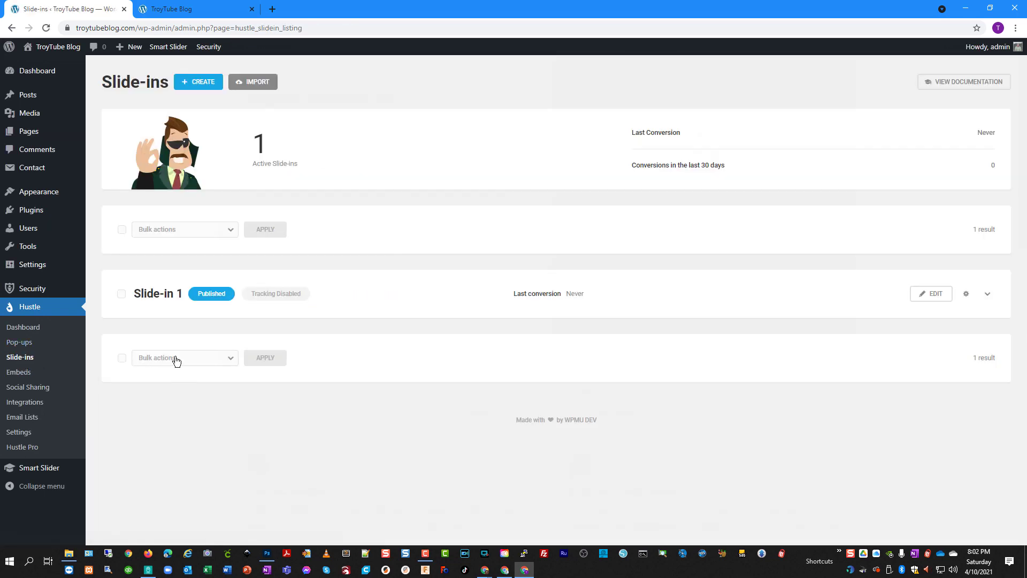
# Step: Reload the TroyTube Blog home page and close the Learn WordPress slide-in that appears
pyautogui.click(202, 8)
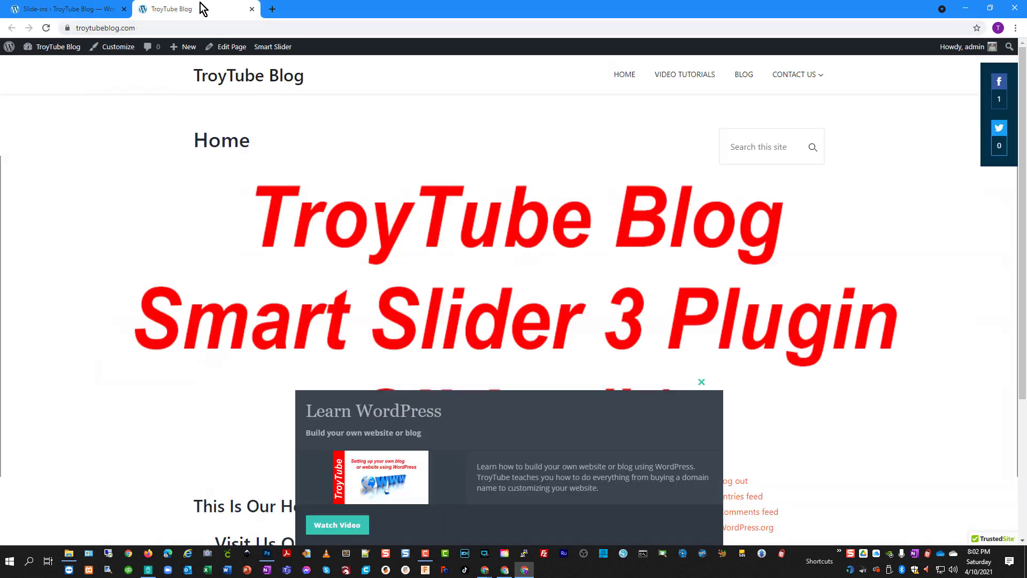
pyautogui.click(46, 27)
pyautogui.click(703, 386)
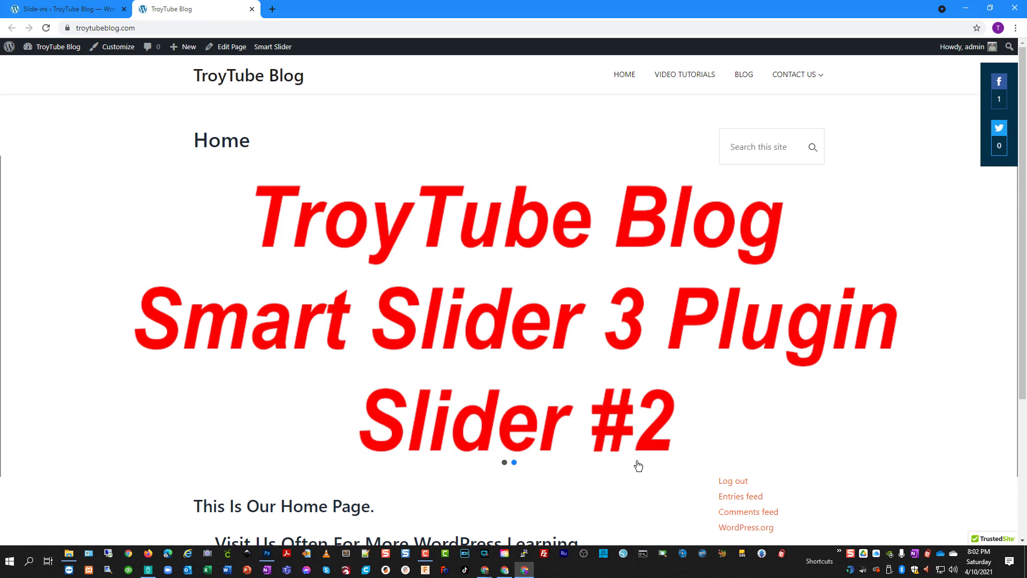